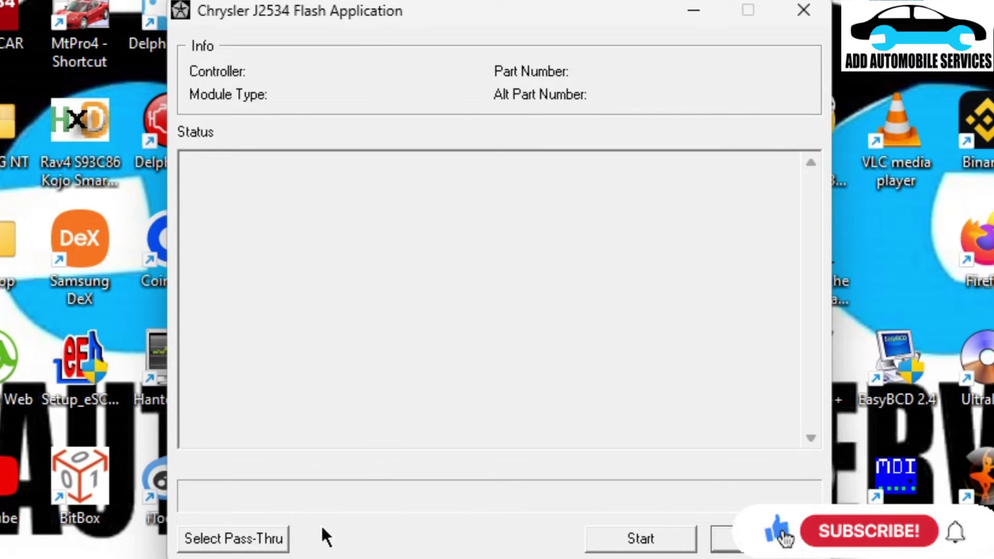
Select Autel Intelligent Tech Inc. - MaxiFlash JVCI as the pass-thru device
click(271, 538)
click(532, 228)
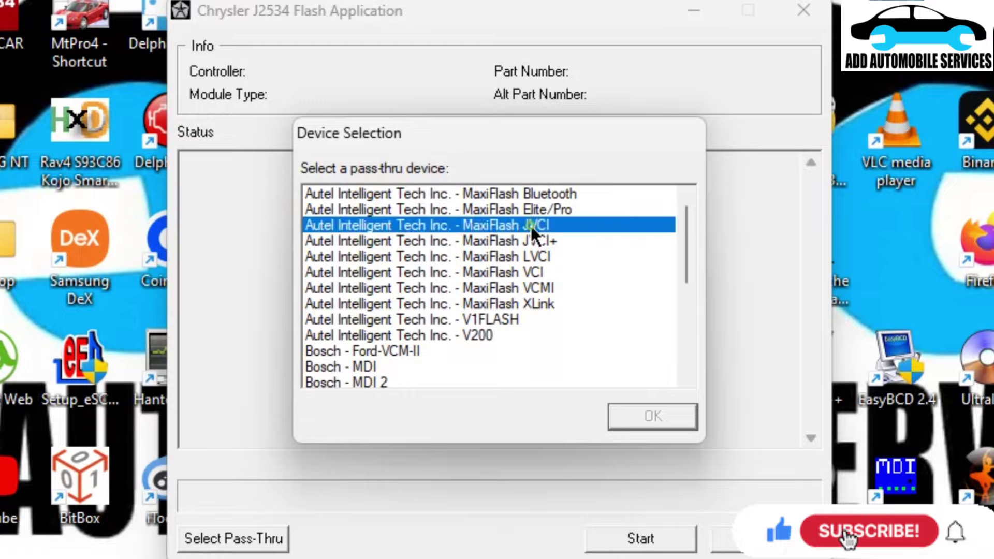
click(657, 422)
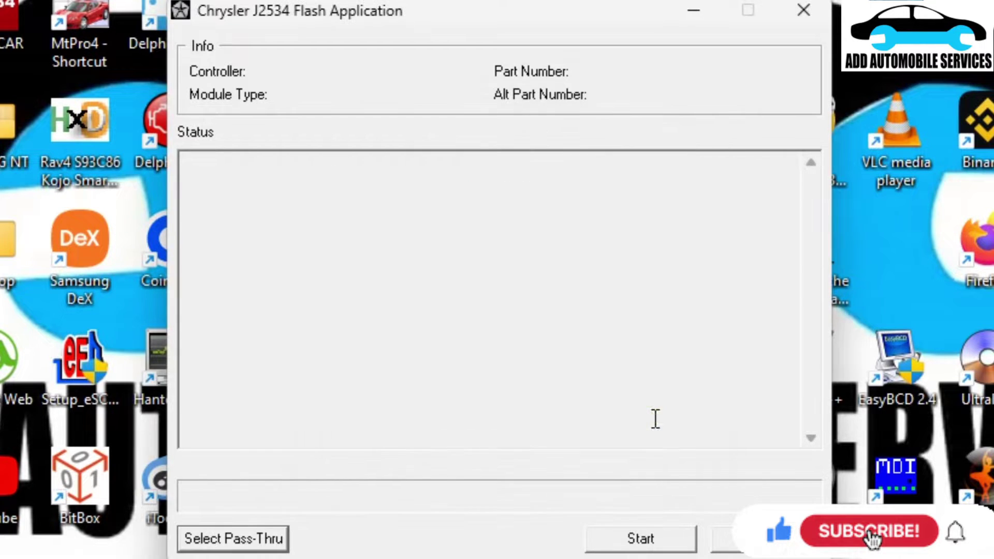
Try twice to flash the PCM with the 2014 KL 2.4L flash file 68103805AW
click(664, 539)
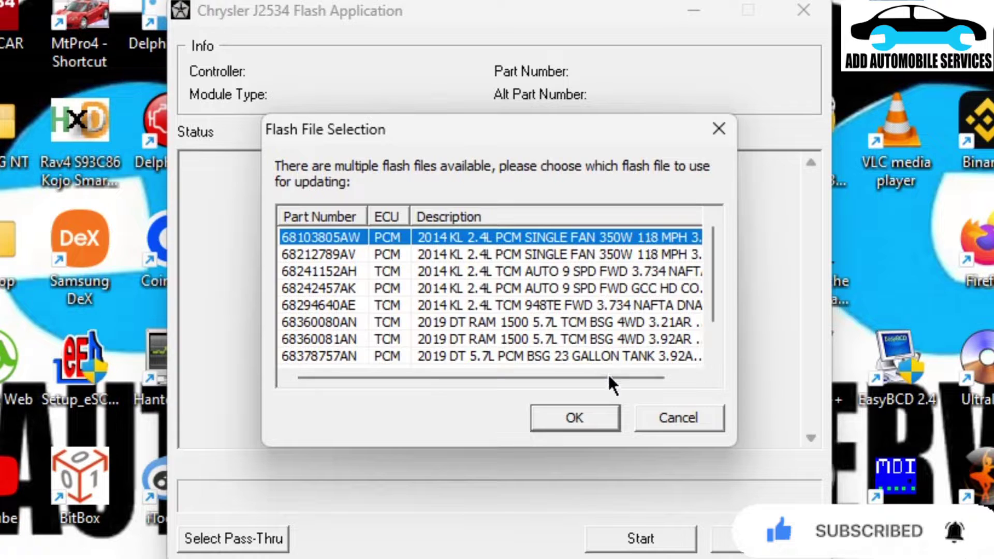
drag(608, 379, 647, 378)
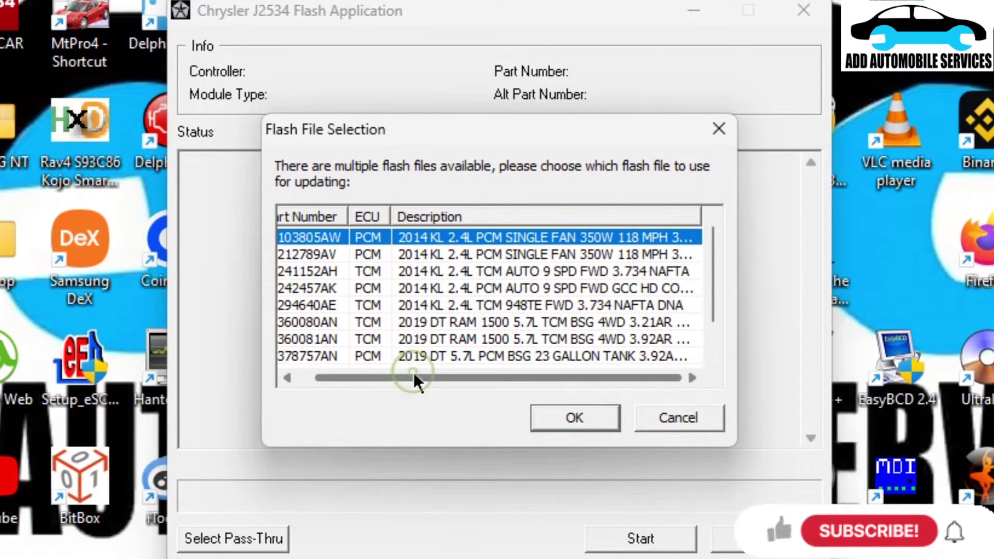
drag(413, 372, 362, 374)
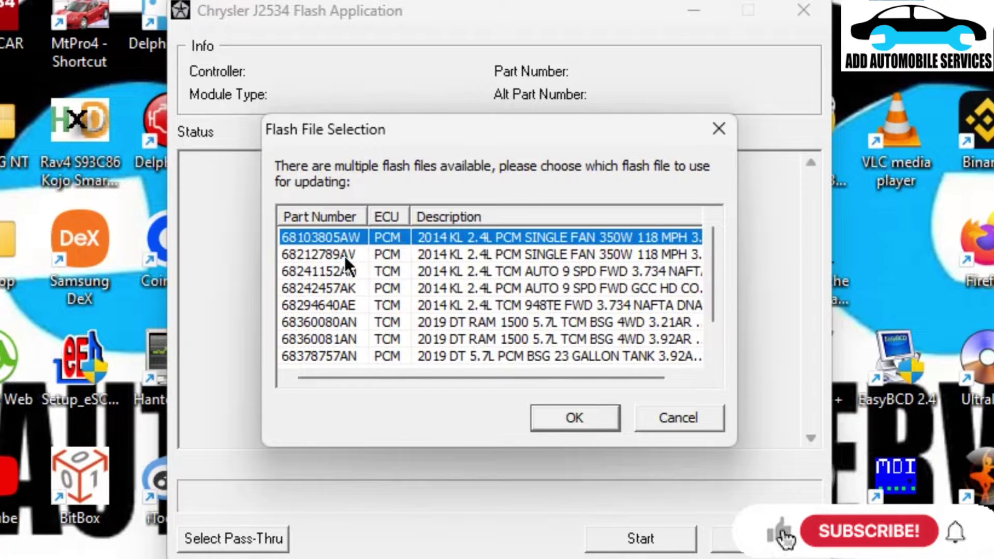
click(579, 420)
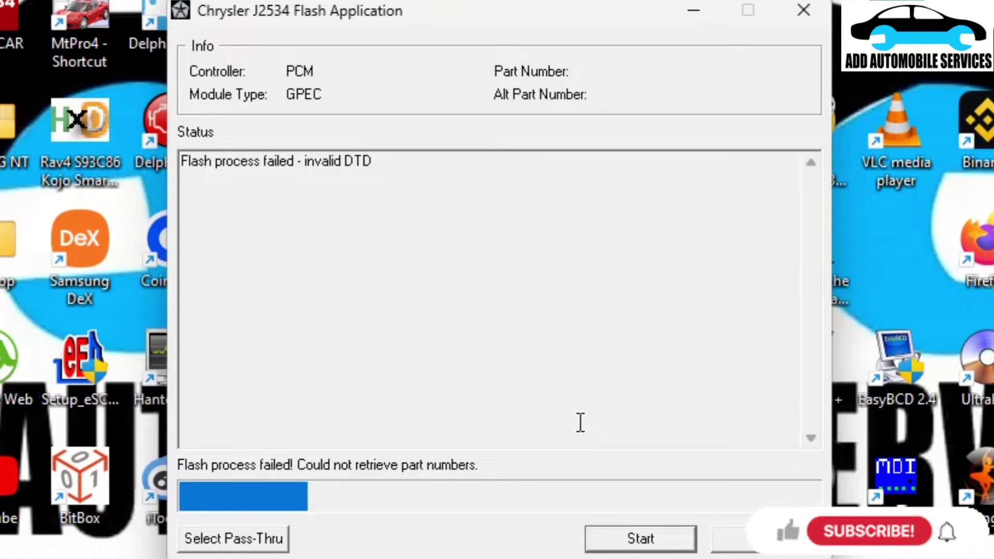
click(641, 541)
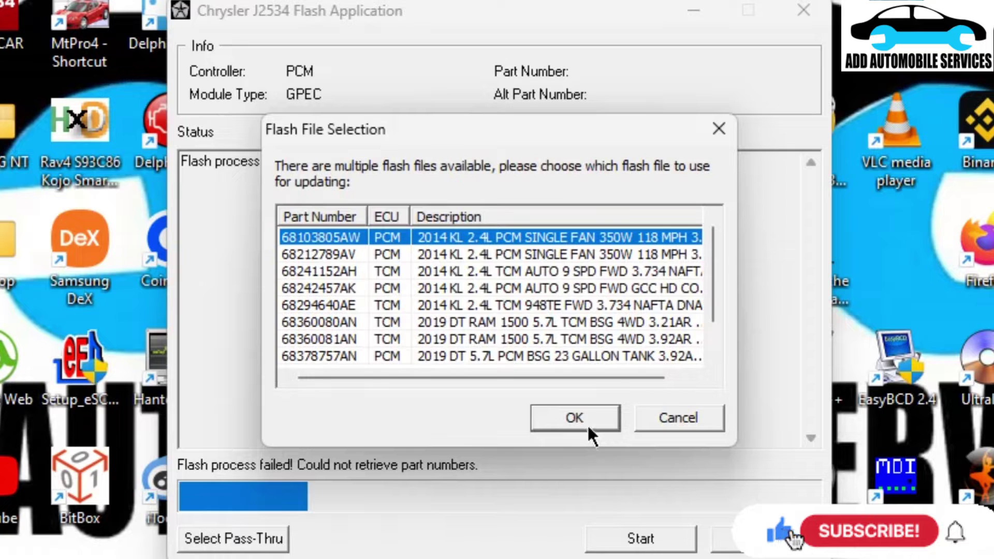
click(588, 424)
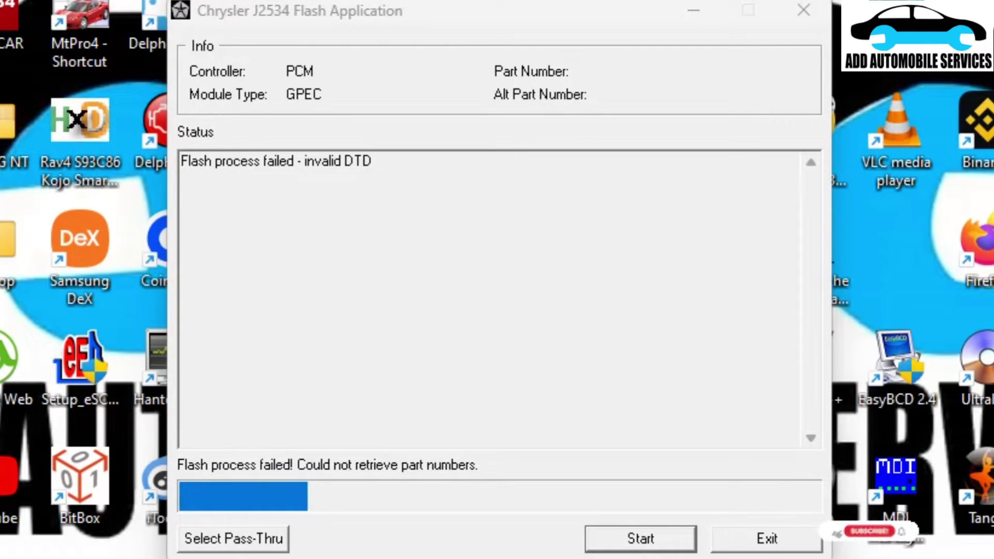
Try twice to flash the PCM with the 2014 KL 2.4L flash file whose part number begins 68294144
click(593, 536)
click(348, 305)
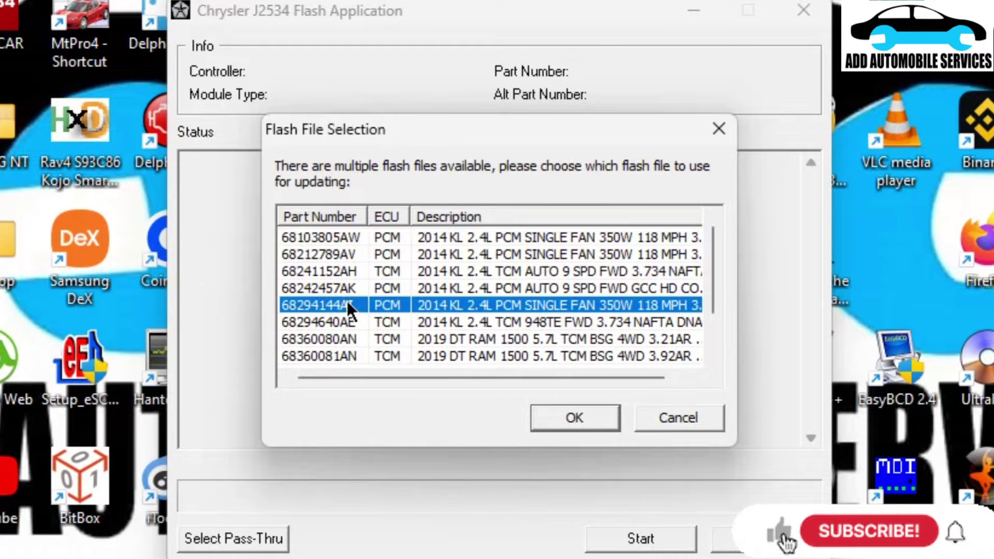
click(582, 420)
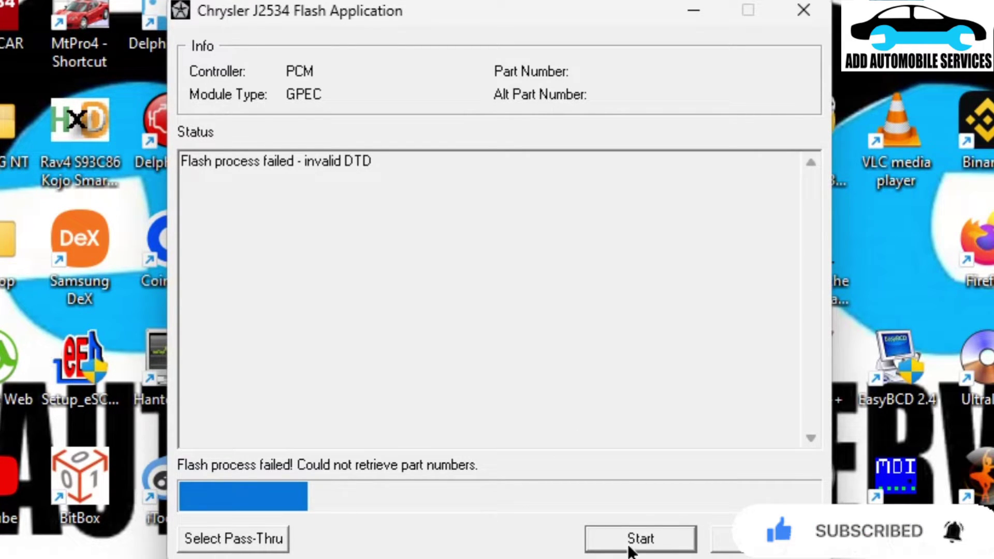
click(631, 548)
click(351, 305)
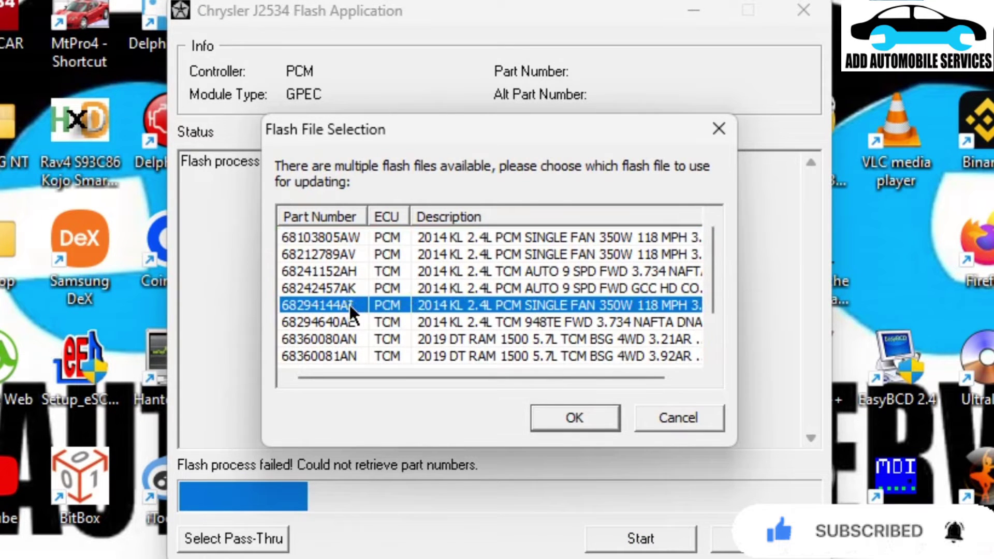
click(601, 417)
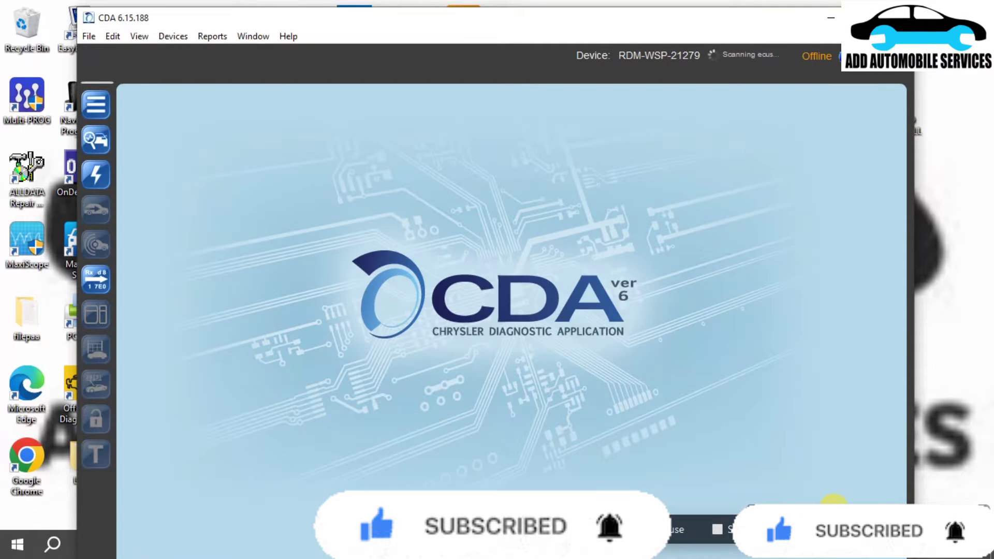
In CDA, filter the ECU list by "pcm", open diagnostics for the PCM module and dismiss the identification notice
click(835, 512)
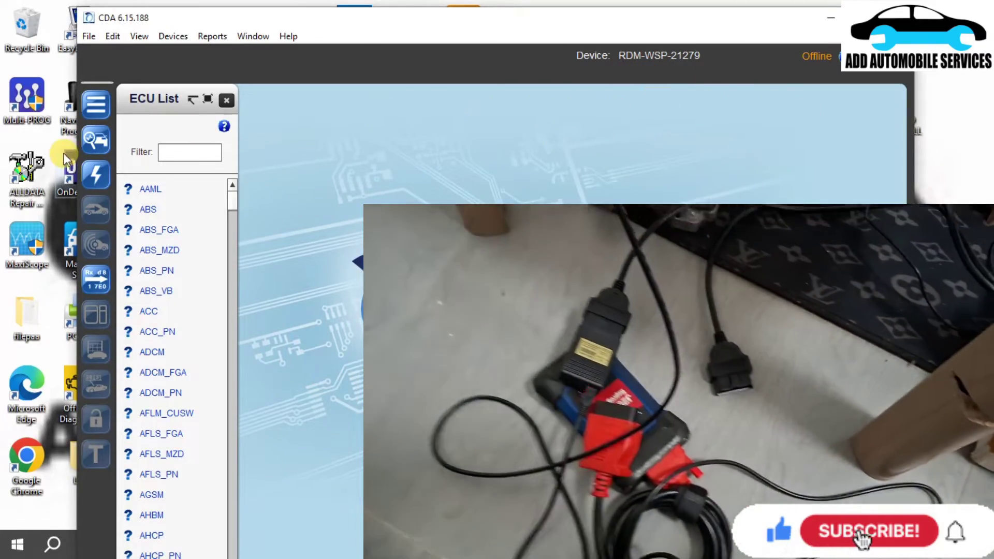
click(171, 155)
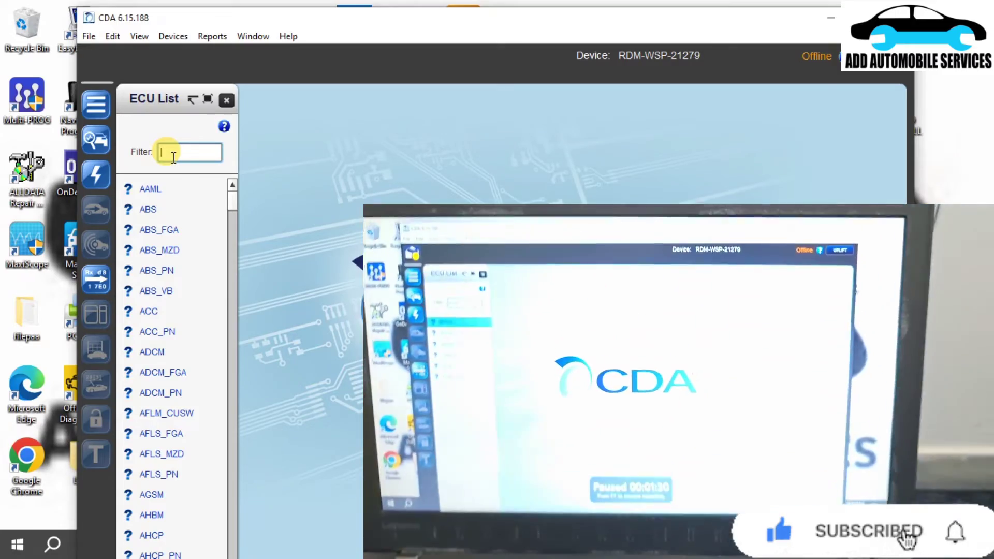
text(pc)
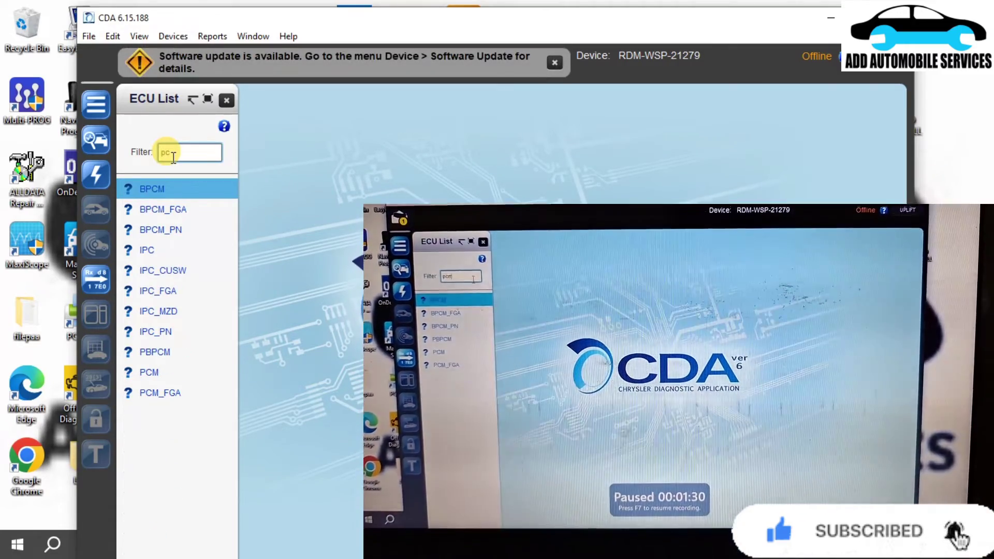
text(m)
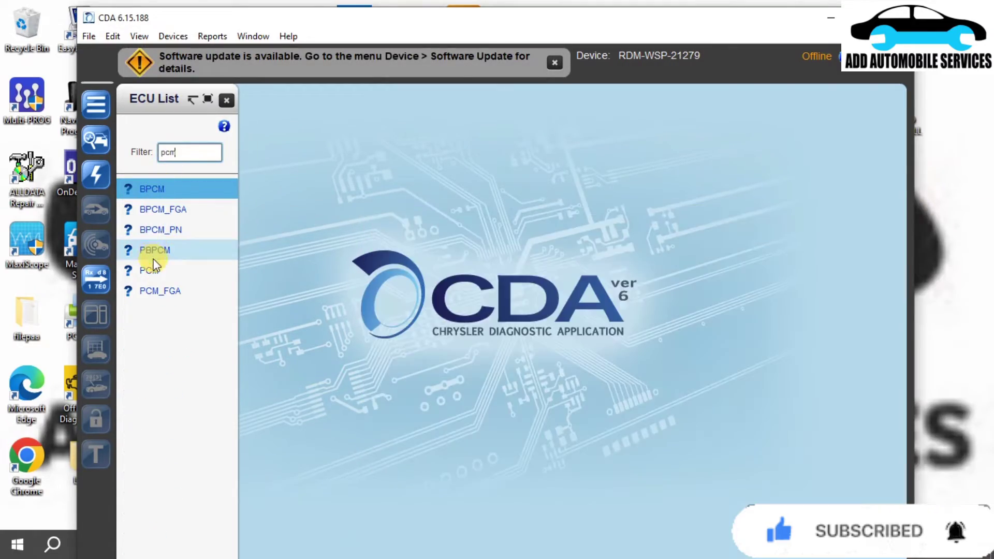
double_click(156, 268)
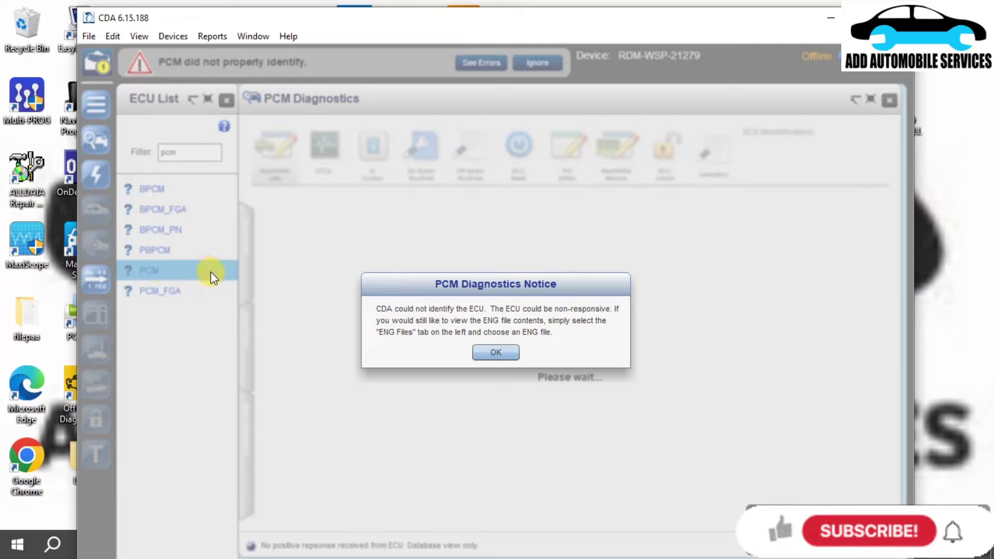
click(496, 352)
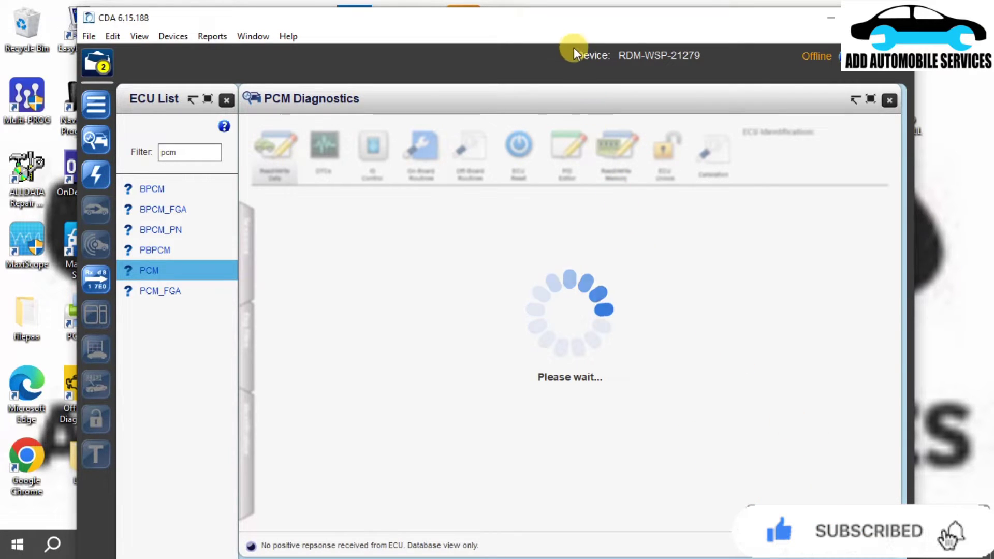
Maximize the application window and show the PCM's diagnostic trouble codes
double_click(494, 13)
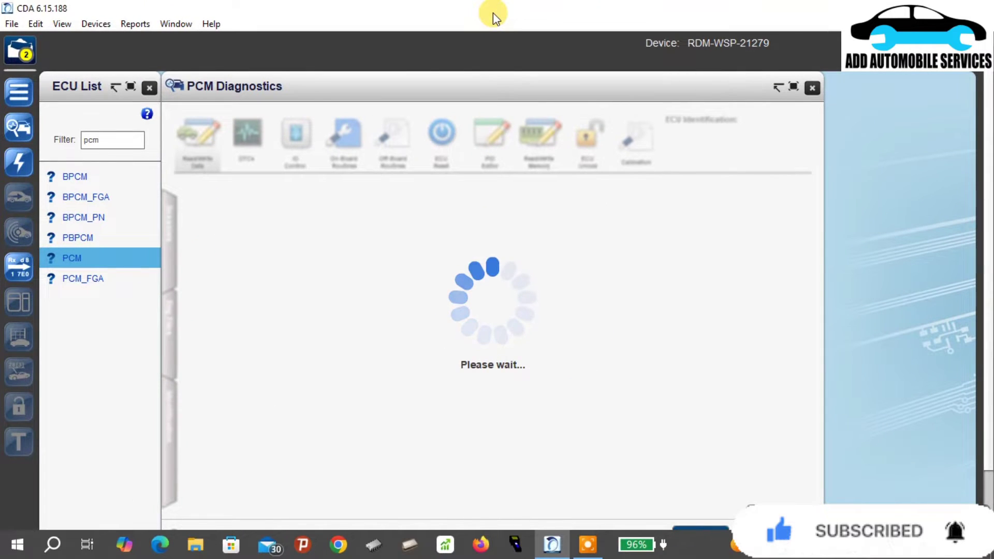
double_click(494, 12)
double_click(494, 13)
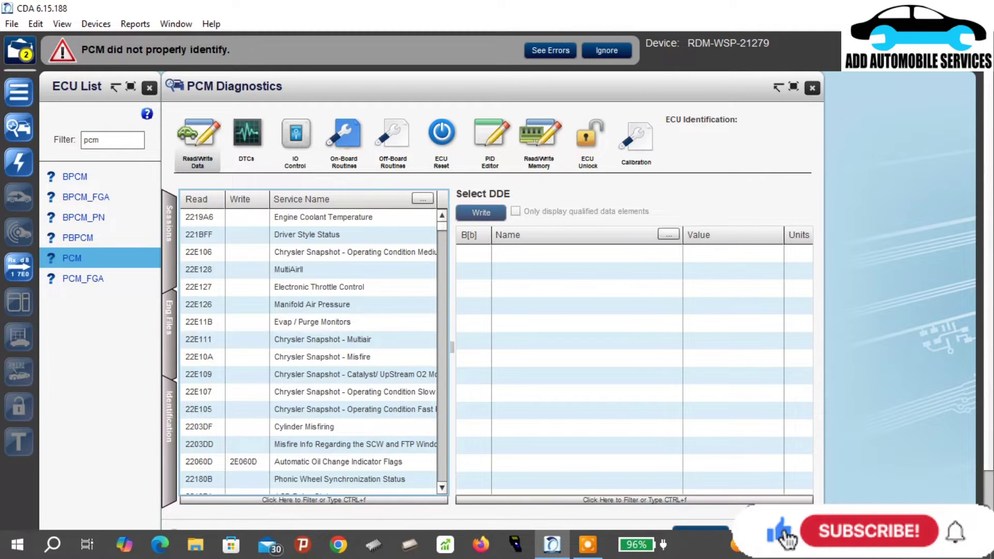
click(259, 134)
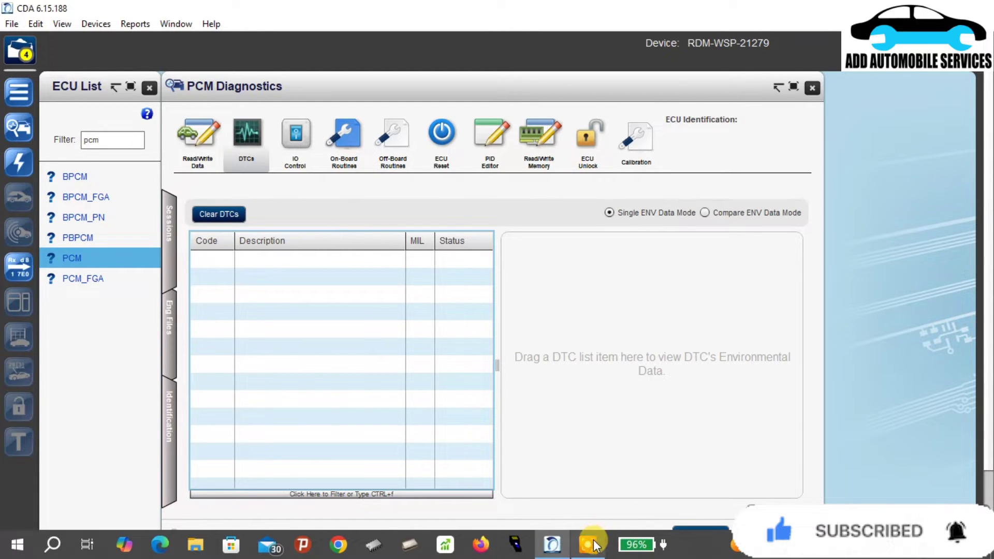
Reopen diagnostics for the PCM from the ECU list and show its diagnostic trouble codes
click(670, 527)
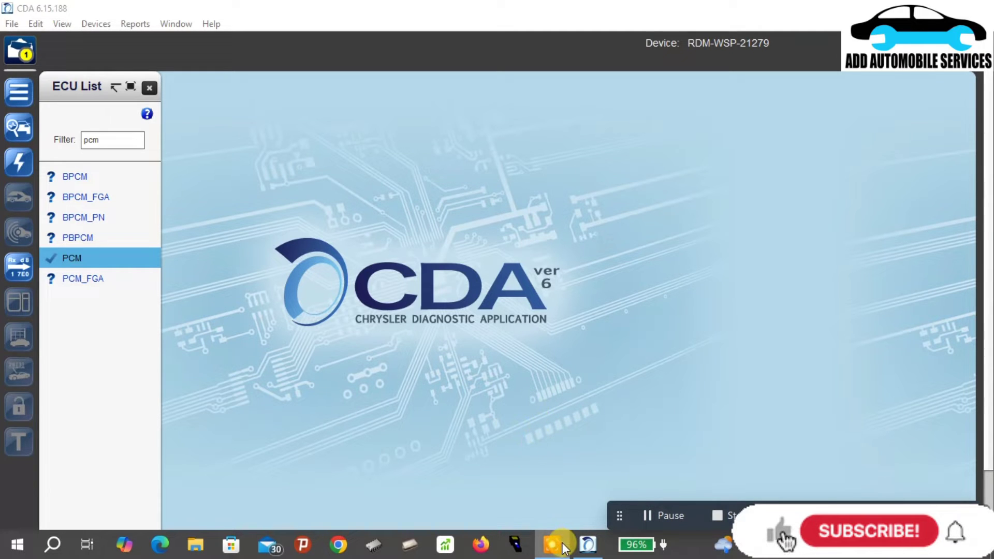
click(559, 544)
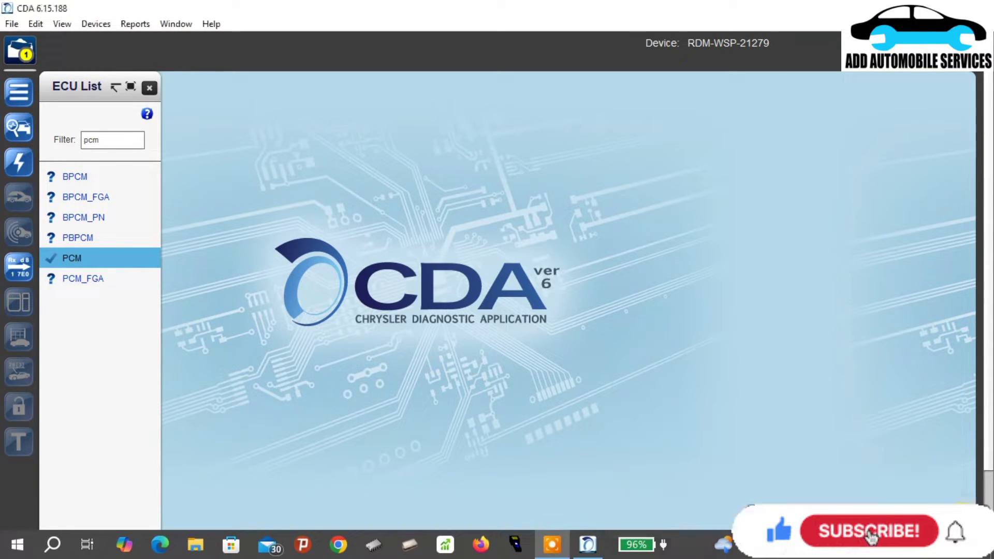
double_click(74, 259)
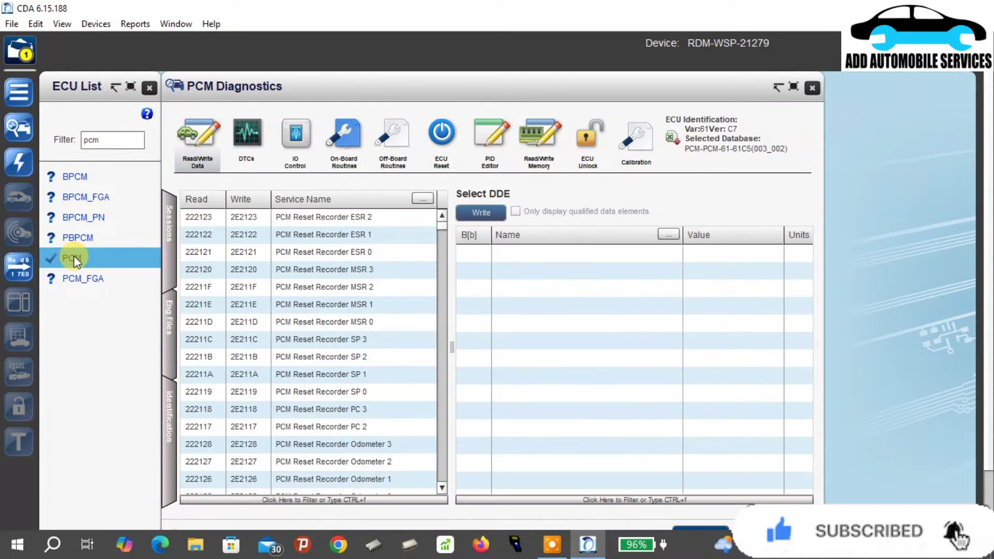
click(240, 144)
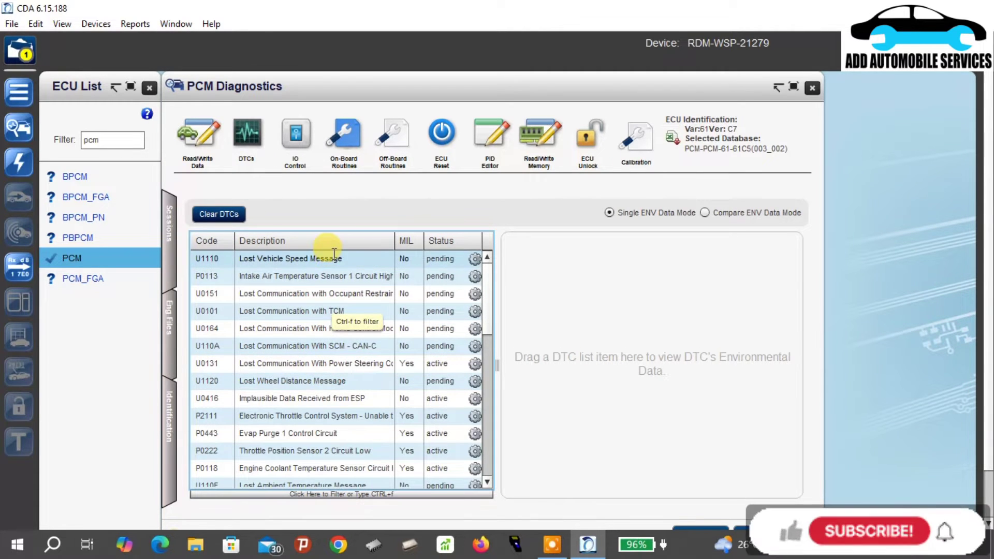
Examine the PCM's available IO controls, on-board routines and off-board routines
click(298, 140)
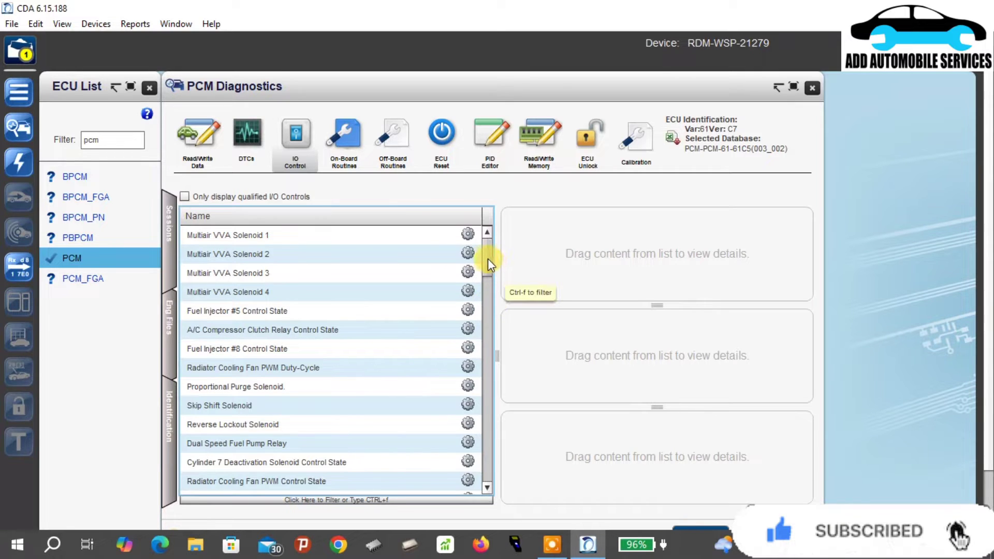
drag(485, 259, 486, 405)
click(352, 141)
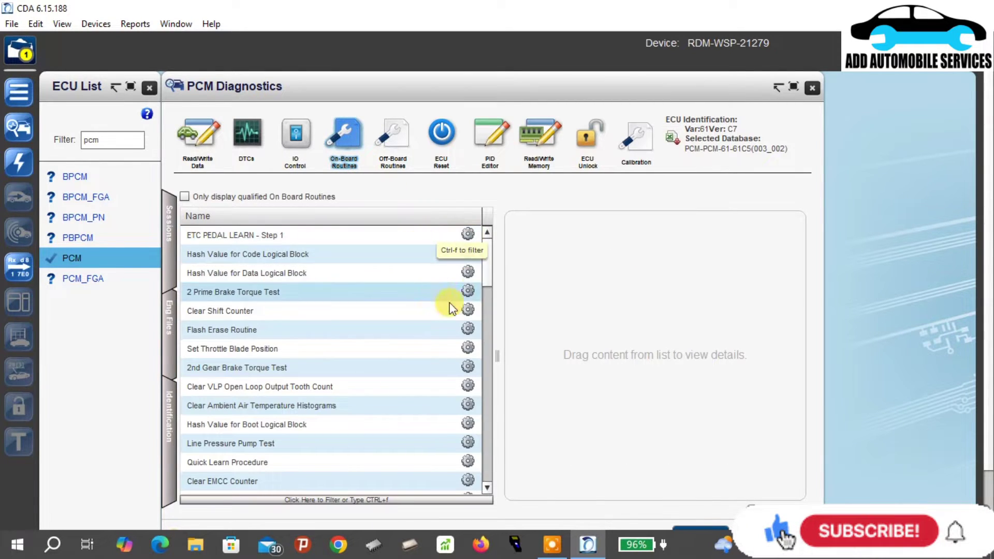
drag(488, 275, 472, 226)
click(401, 155)
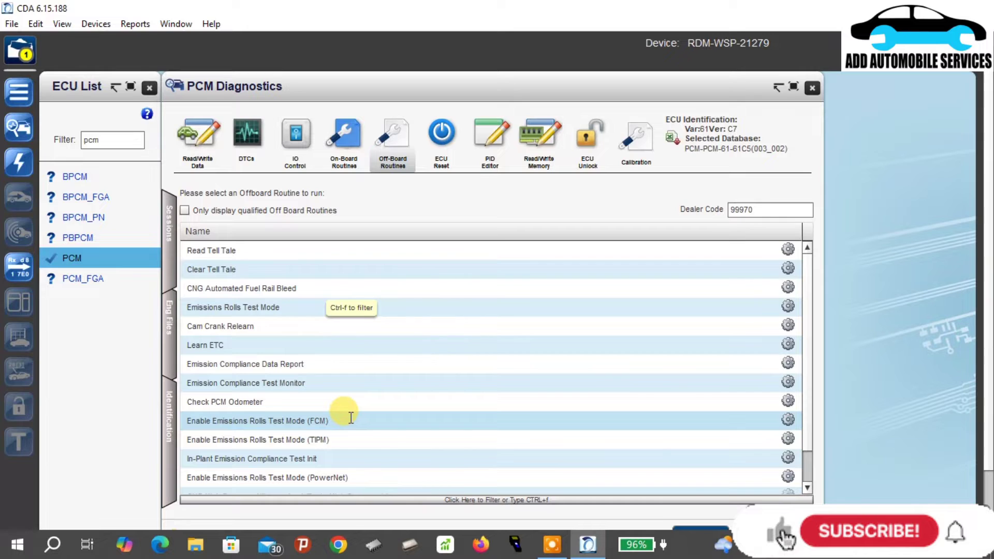
scroll(805, 347, down, 1)
scroll(806, 347, down, 1)
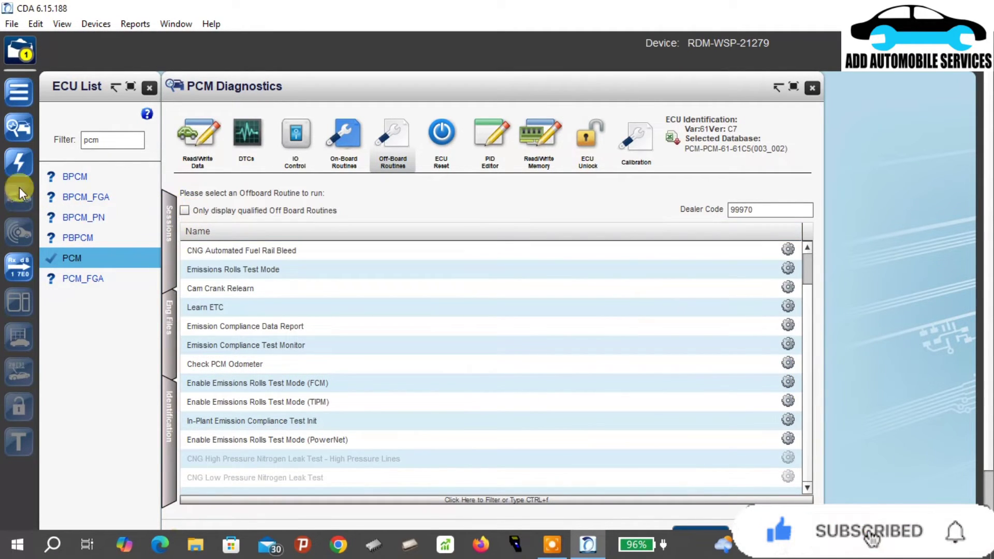
Open the Flash tool and load 68242457ak.efd from the Desktop as the flash file
click(20, 165)
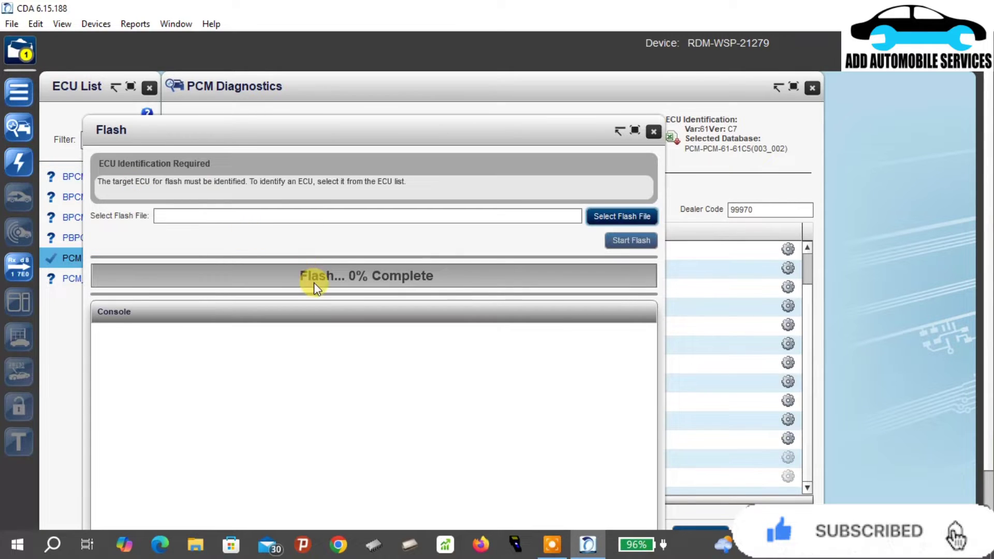
click(607, 224)
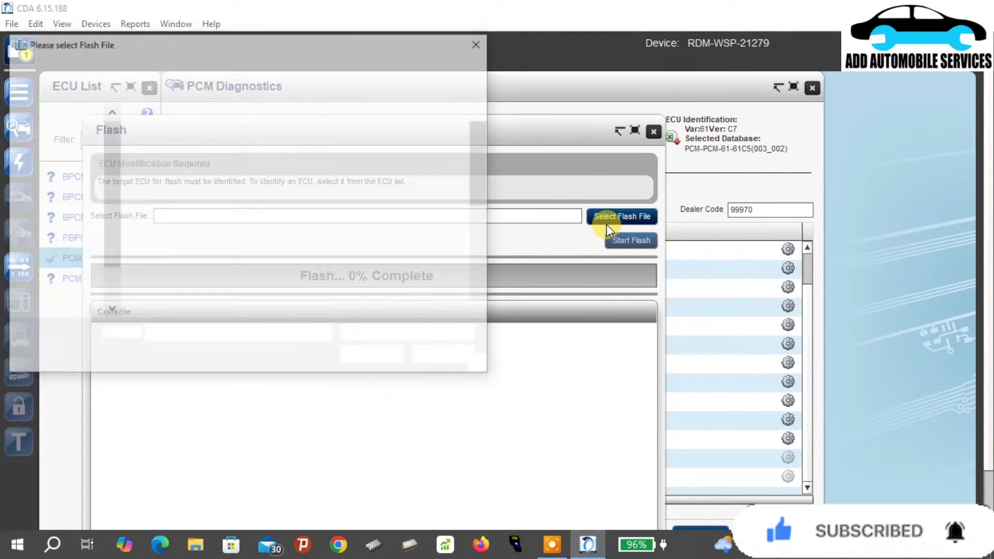
scroll(318, 229, down, 6)
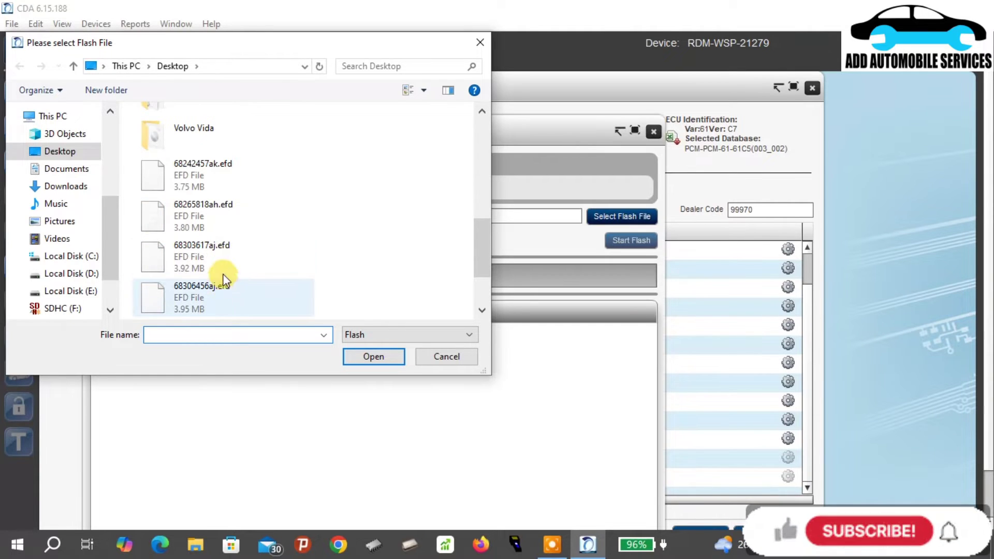
click(202, 169)
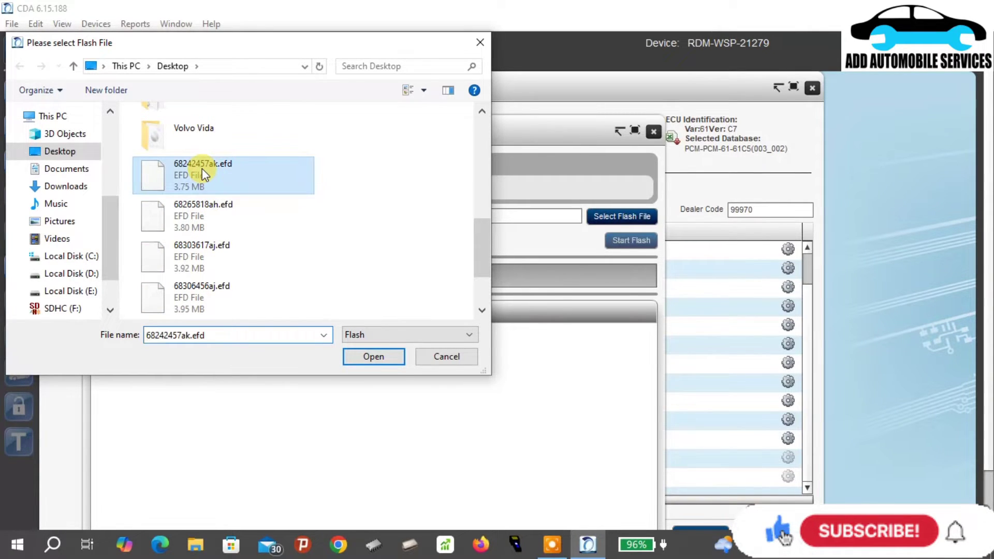
click(362, 354)
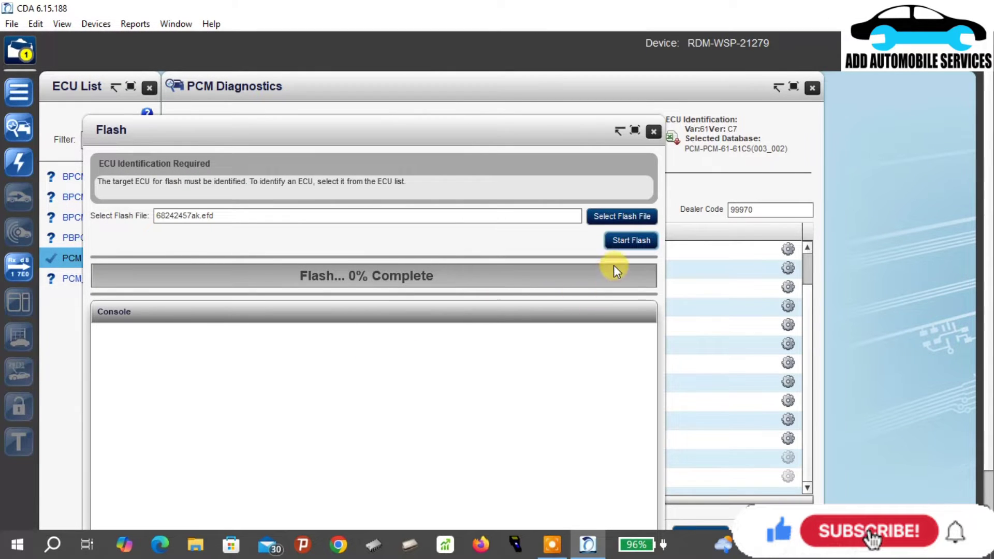
Start flashing the PCM, accept the credentials warning and secondary communication check, and maximize the Flash window
click(625, 239)
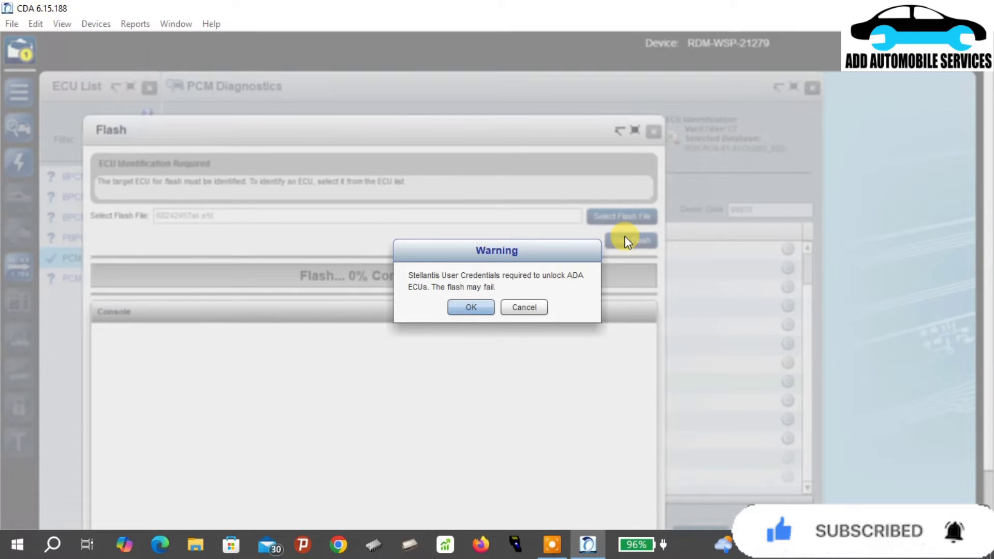
click(470, 308)
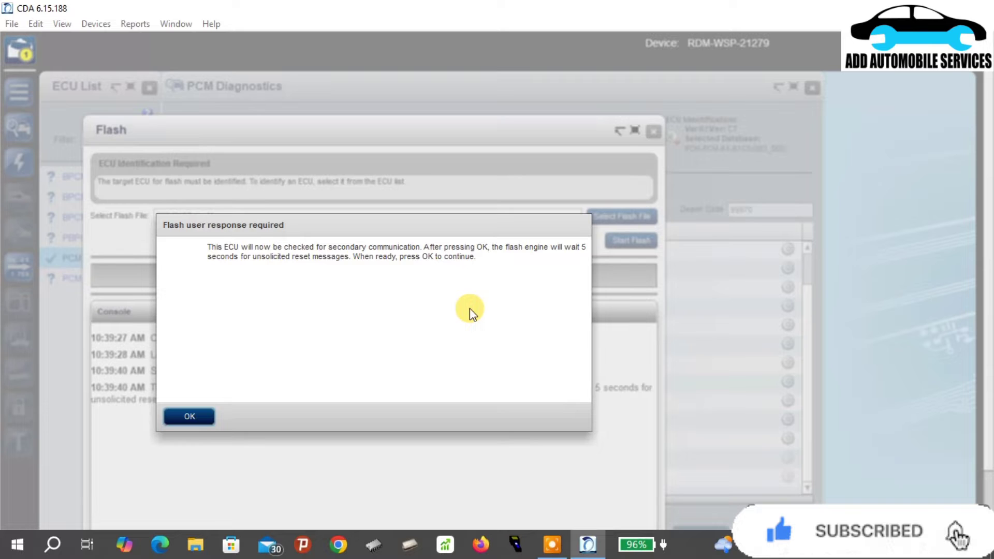
click(207, 415)
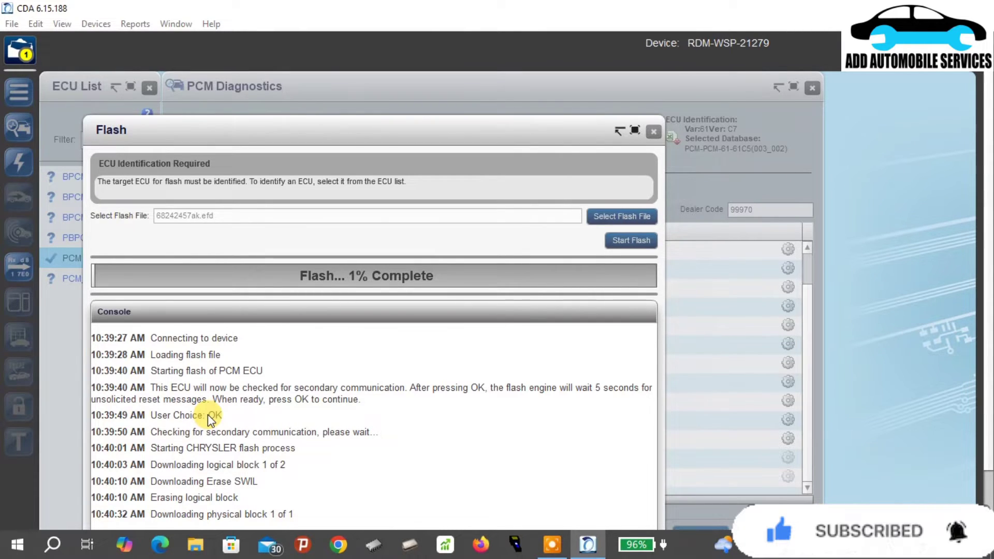
click(634, 130)
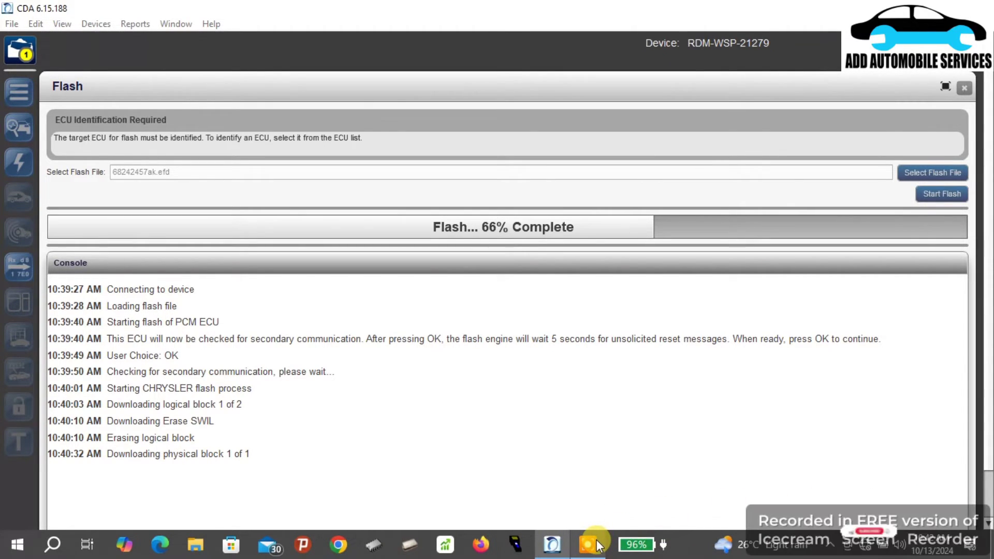
Acknowledge the ignition key OFF and ignition key ON requests to complete the PCM flash
mouse_move(596, 544)
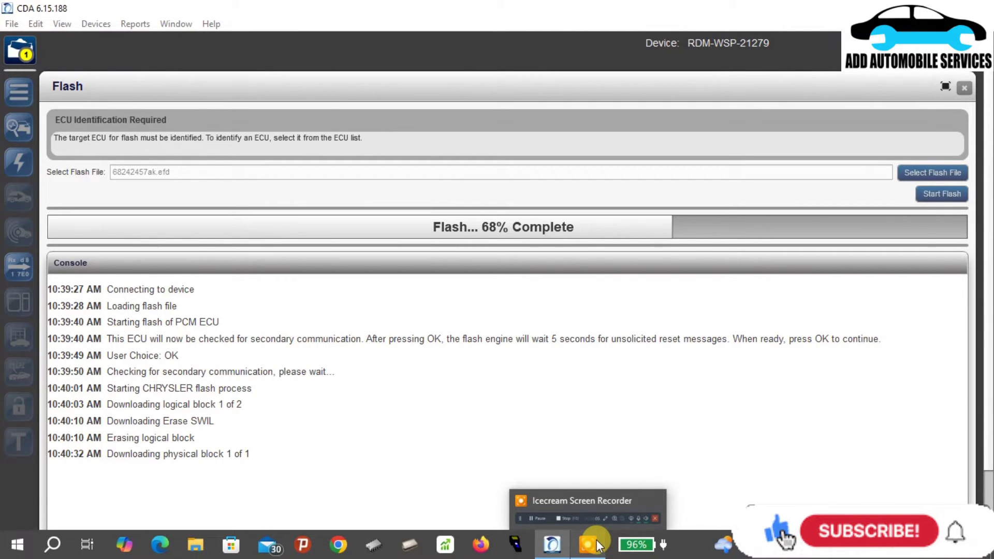
click(595, 544)
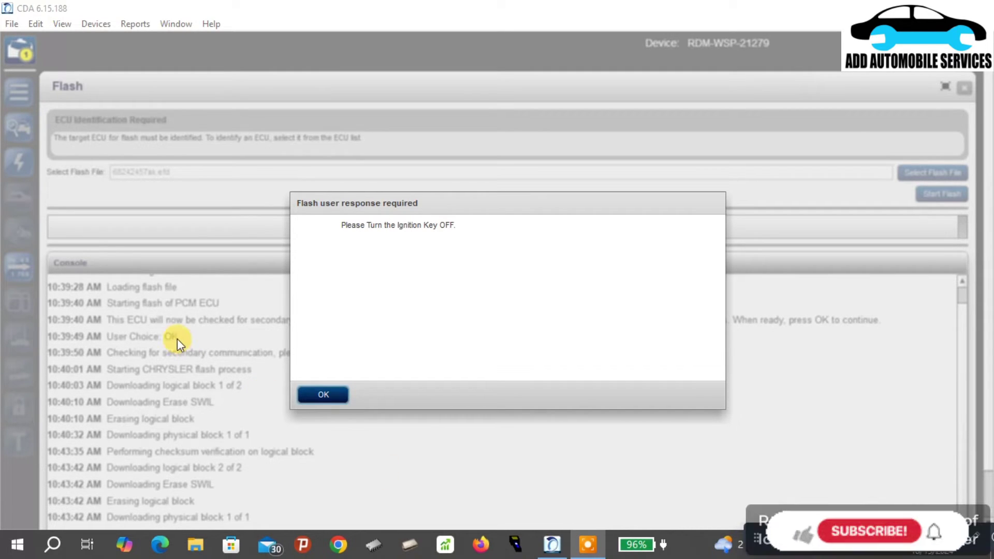
click(322, 399)
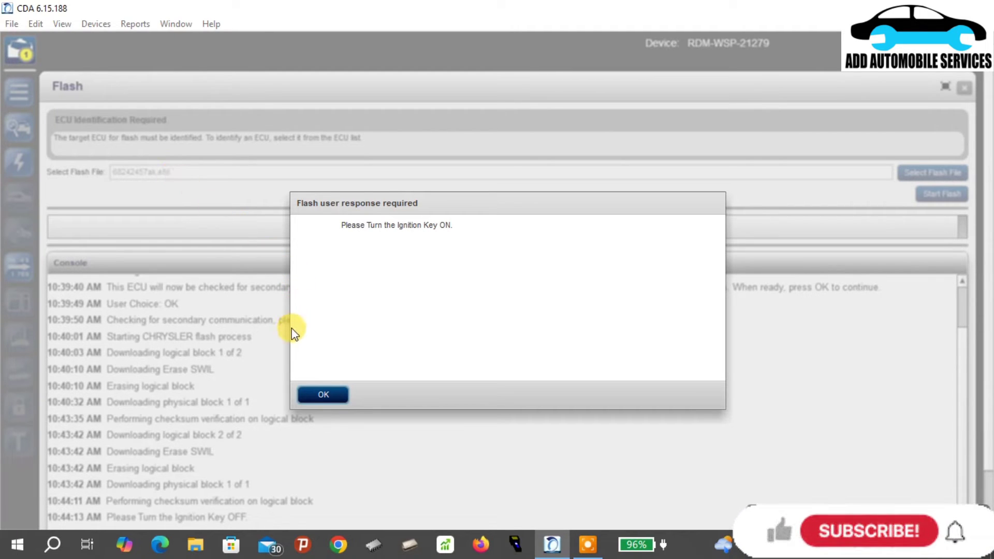
click(342, 394)
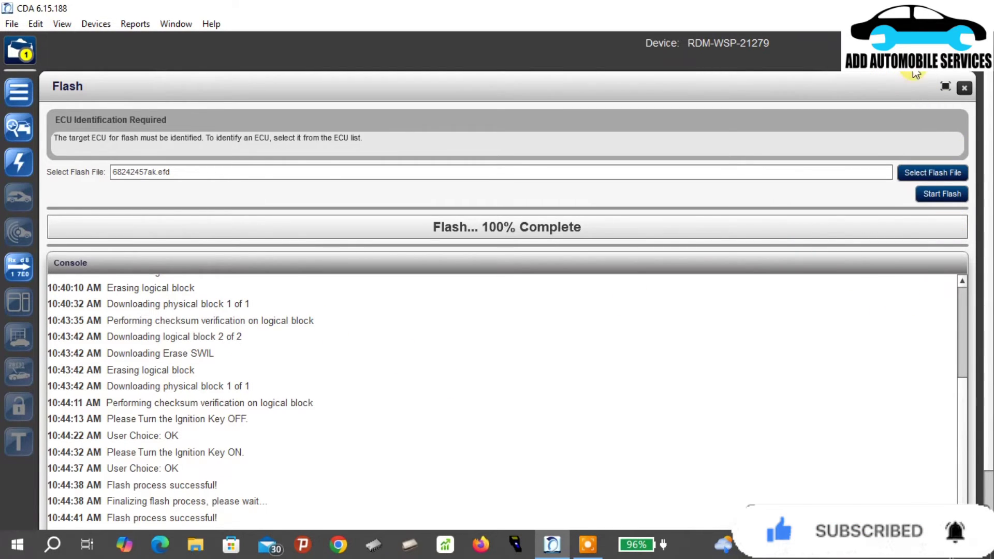
Restore the Flash window to its smaller size, review the console log through its end and close the window
click(947, 87)
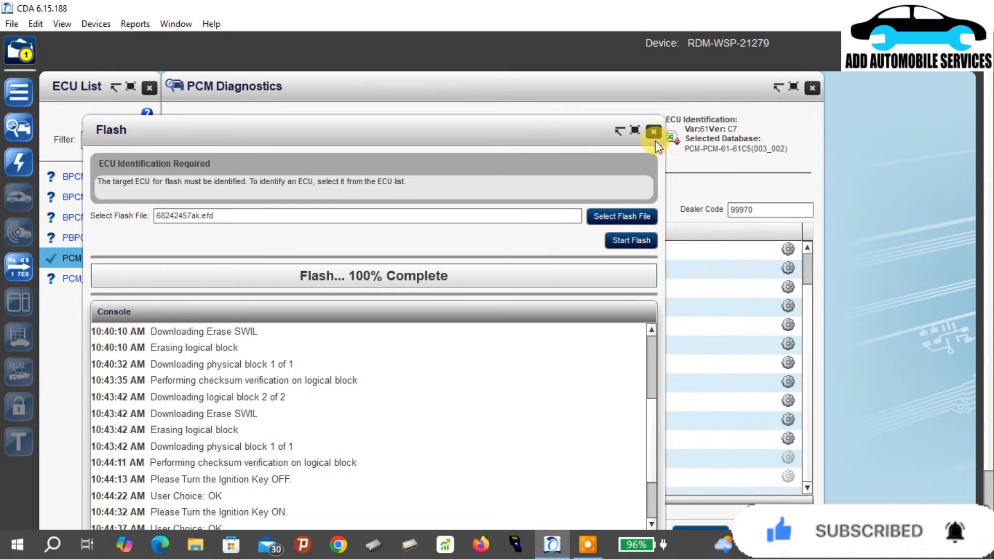
drag(520, 131, 504, 30)
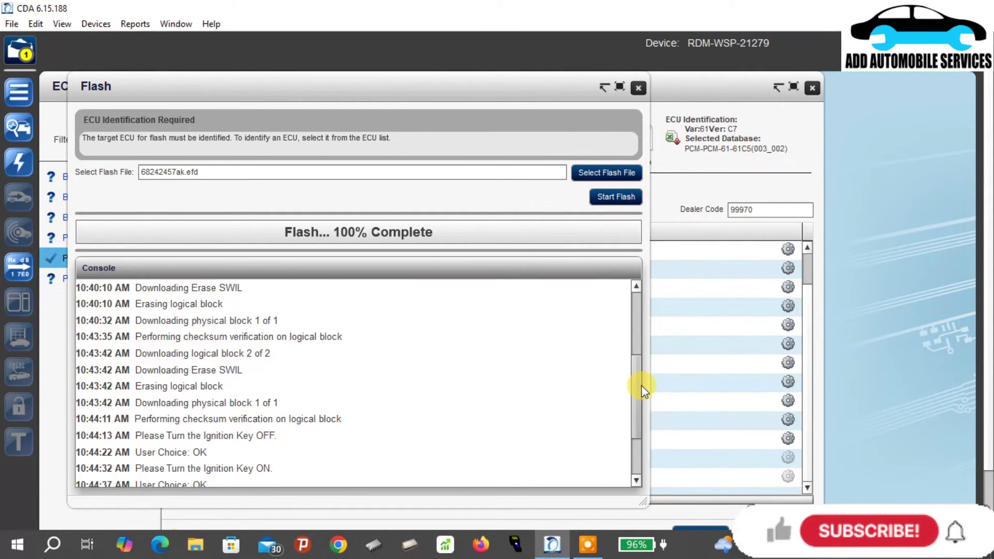
drag(636, 386, 641, 454)
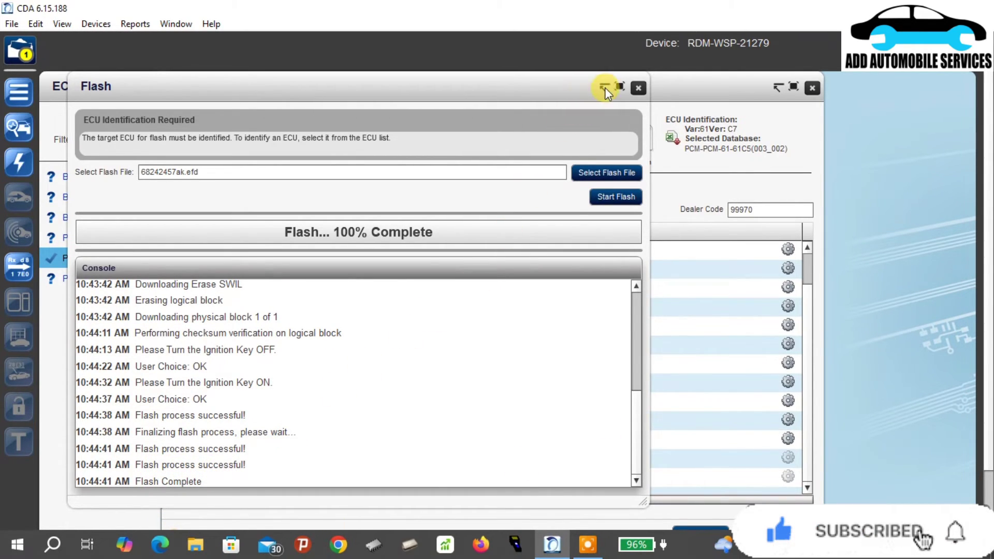
click(640, 88)
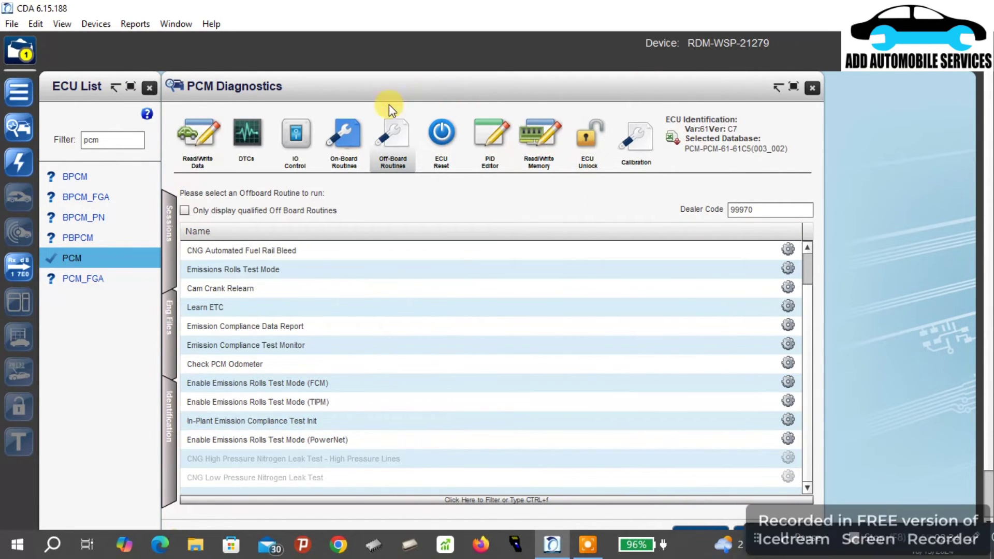
Examine the PCM's complete list of on-board routines through its last entry
click(346, 140)
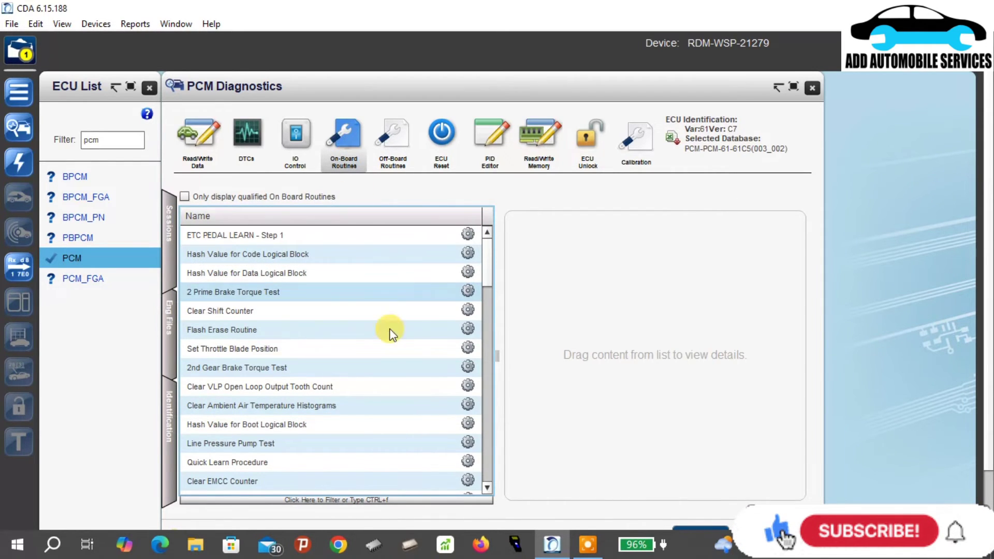
scroll(486, 488, down, 6)
click(487, 488)
click(486, 488)
click(487, 489)
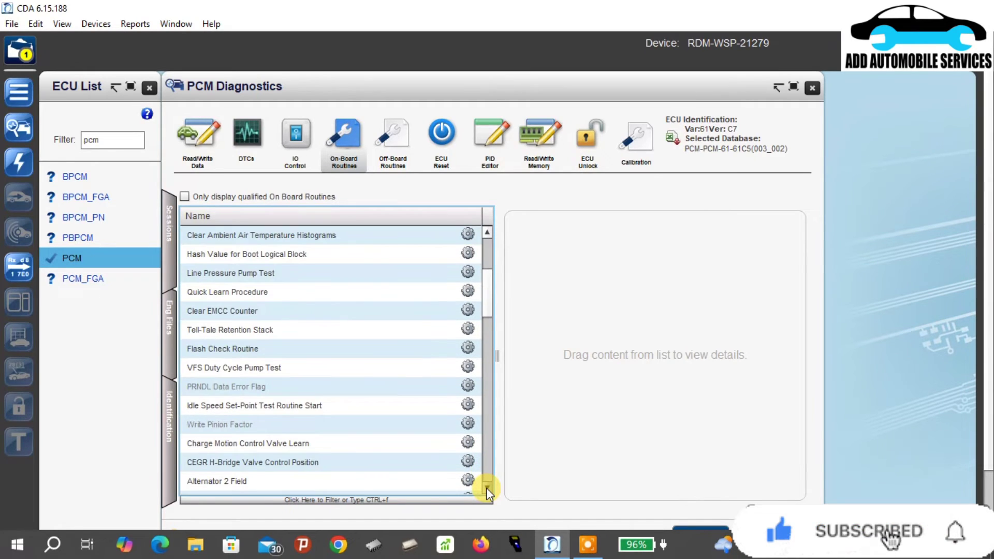
click(486, 488)
click(486, 487)
click(487, 489)
click(486, 488)
click(487, 488)
click(487, 488)
click(486, 489)
click(486, 488)
click(486, 488)
click(487, 488)
click(486, 488)
click(486, 488)
click(487, 488)
click(486, 488)
click(487, 488)
click(487, 488)
click(486, 487)
click(487, 488)
click(487, 488)
click(487, 488)
click(487, 488)
click(486, 488)
click(487, 488)
click(486, 488)
click(487, 488)
click(487, 488)
click(487, 488)
click(487, 488)
click(487, 488)
click(487, 488)
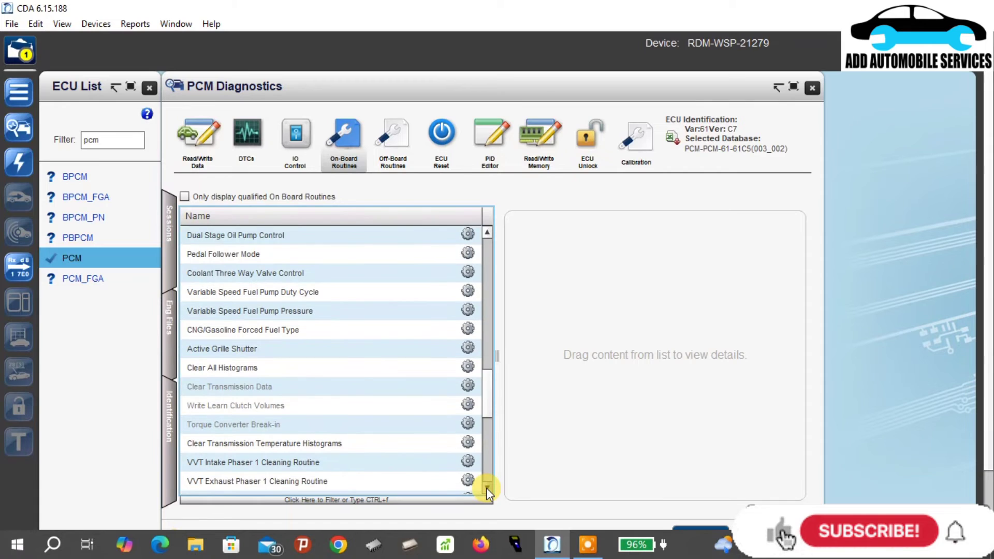
click(486, 488)
click(486, 488)
click(487, 488)
click(486, 488)
click(486, 487)
click(486, 487)
click(487, 489)
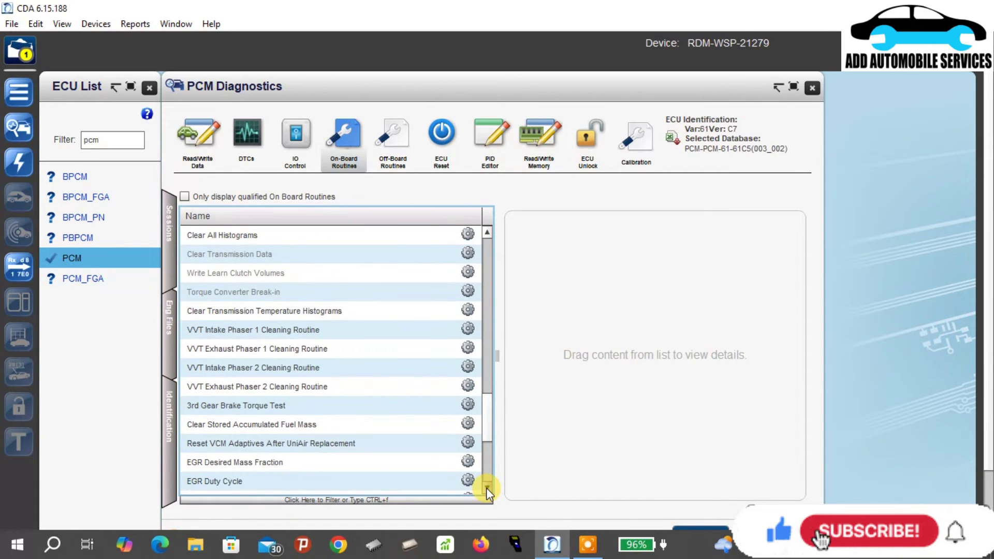
click(486, 488)
click(486, 488)
click(487, 488)
click(487, 489)
click(486, 489)
click(487, 488)
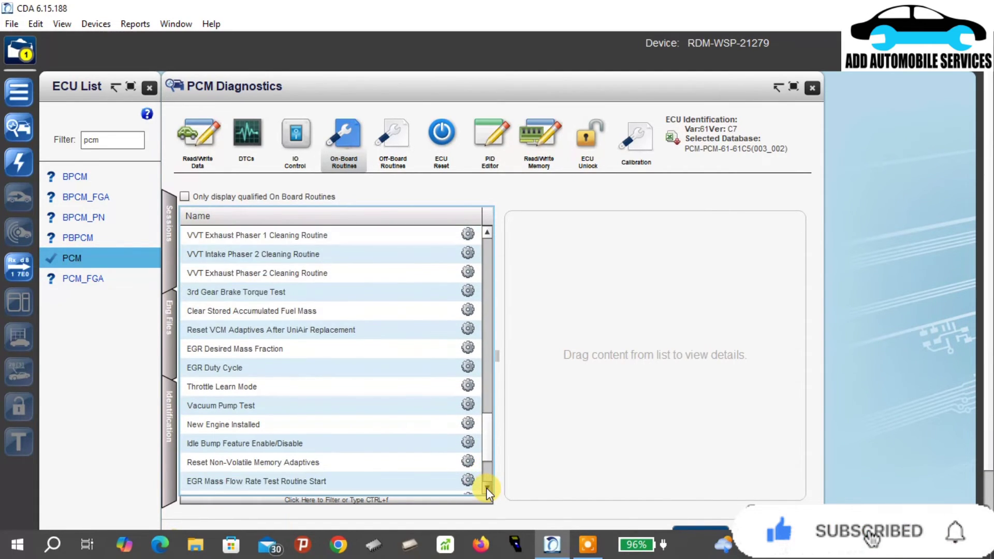
click(486, 488)
click(487, 488)
click(486, 487)
click(486, 488)
click(487, 488)
click(487, 488)
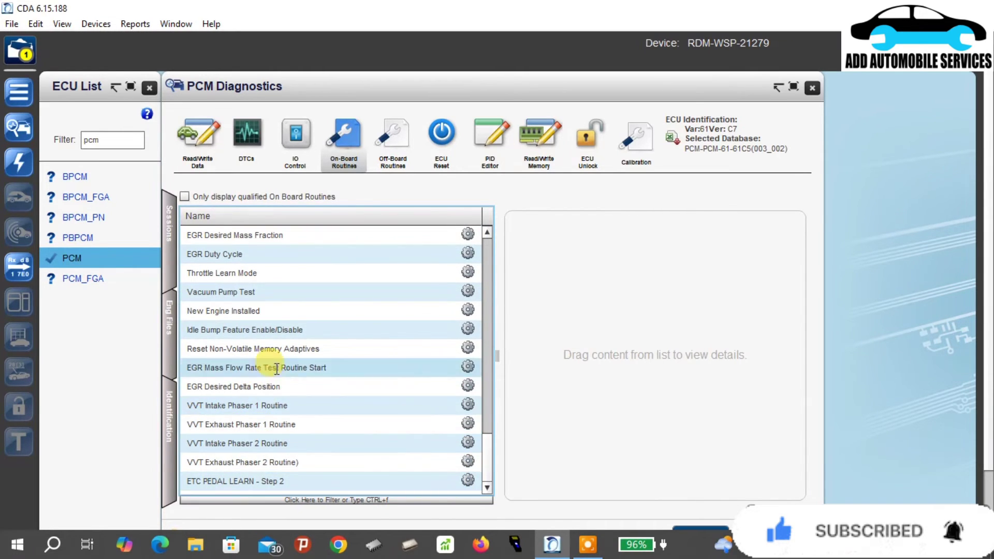
Review the PCM's IO controls, then return to the on-board routines and show the off-board routines
click(300, 145)
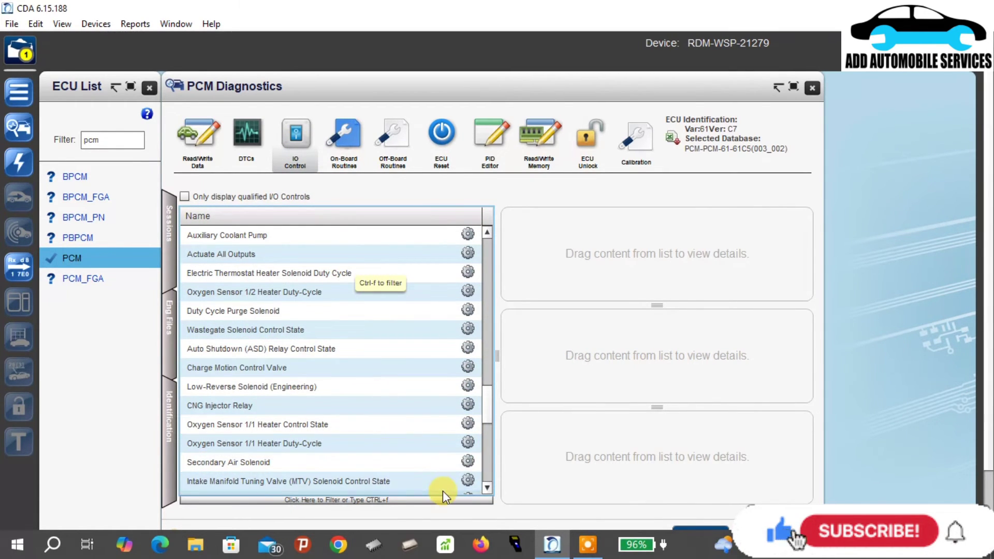
click(489, 481)
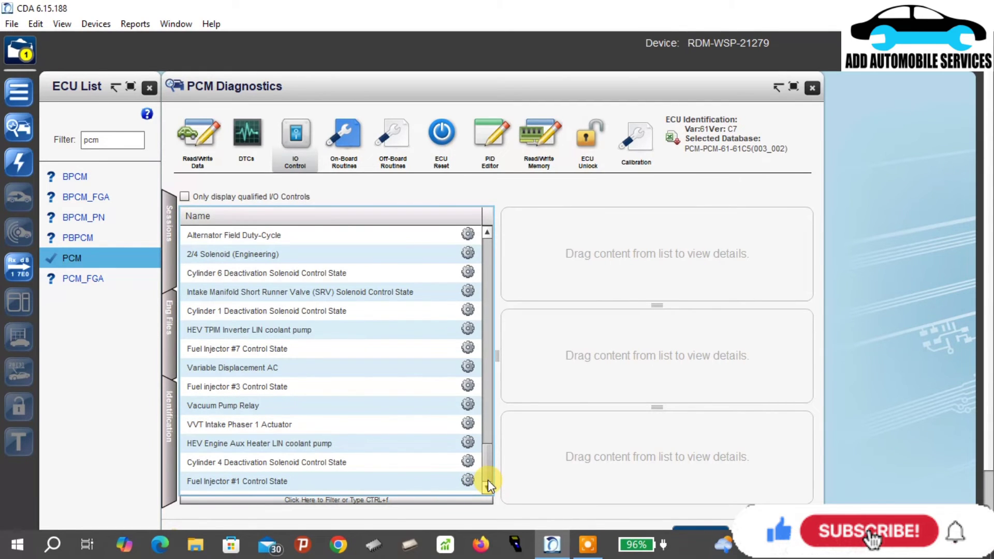
drag(487, 468, 486, 204)
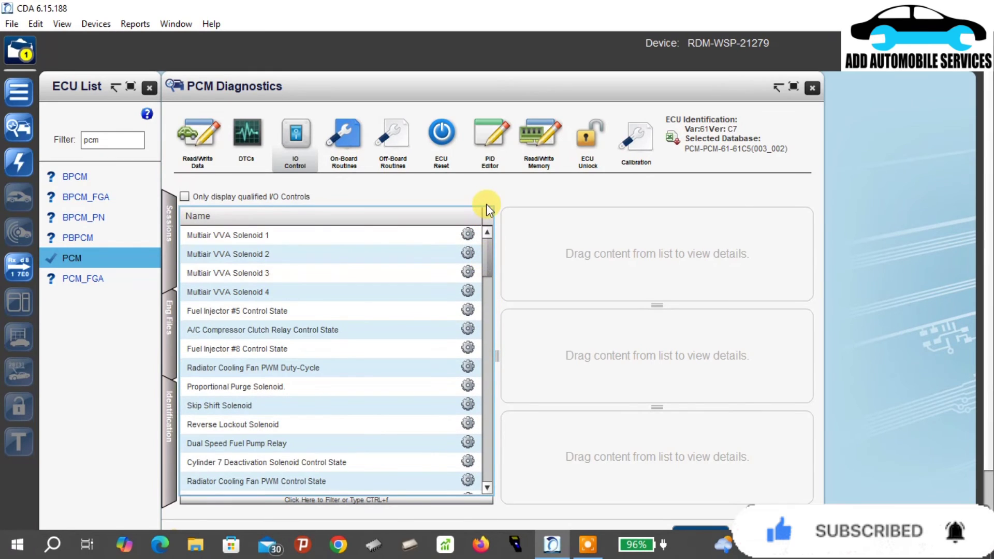
click(354, 139)
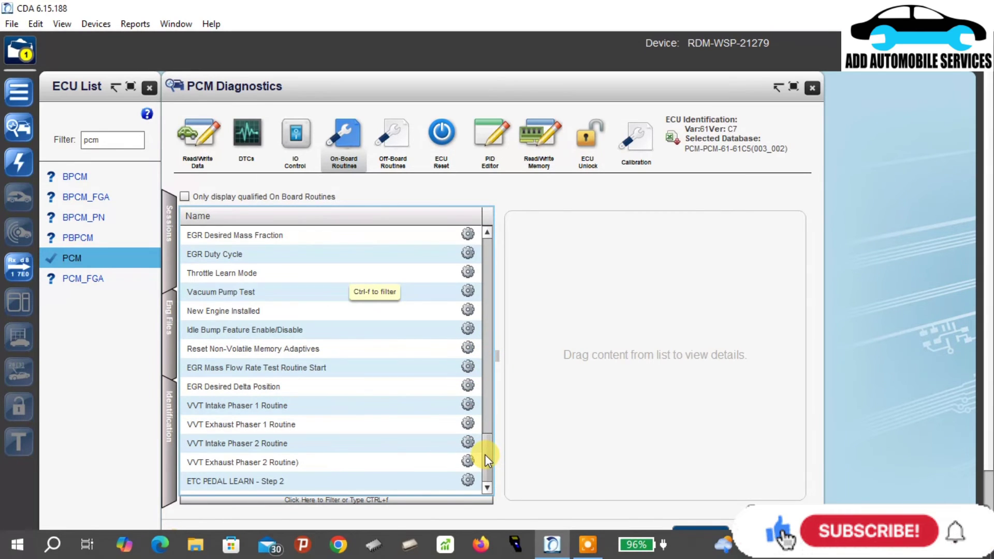
drag(488, 459, 484, 240)
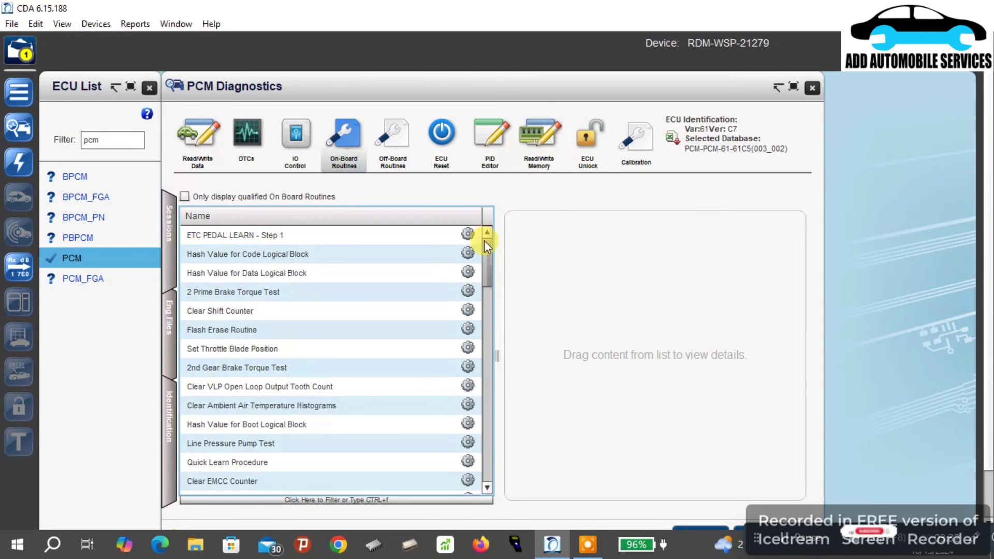
click(406, 139)
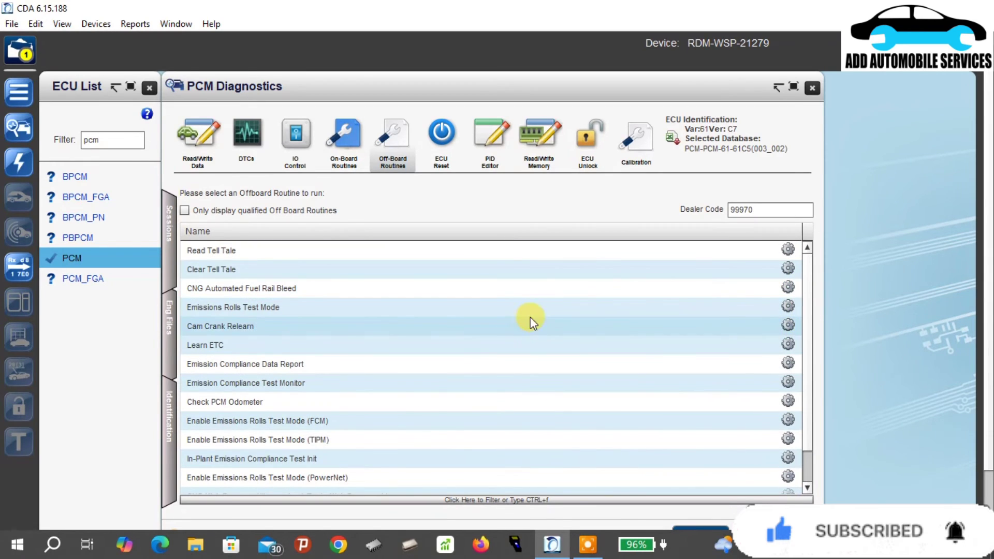
Look through the PCM's ECU Reset, PID Editor, Read/Write Memory, ECU Unlock and Calibration functions
click(442, 147)
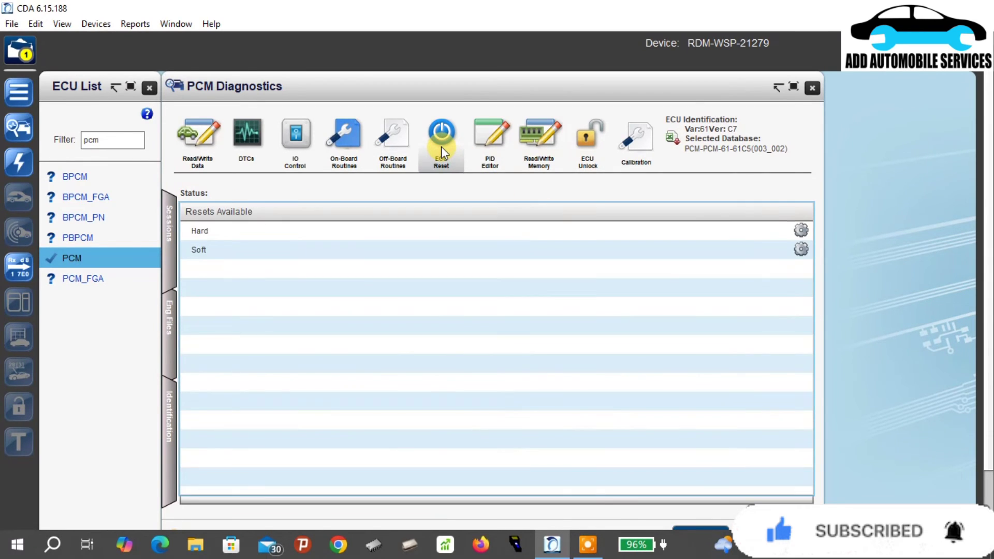
click(484, 152)
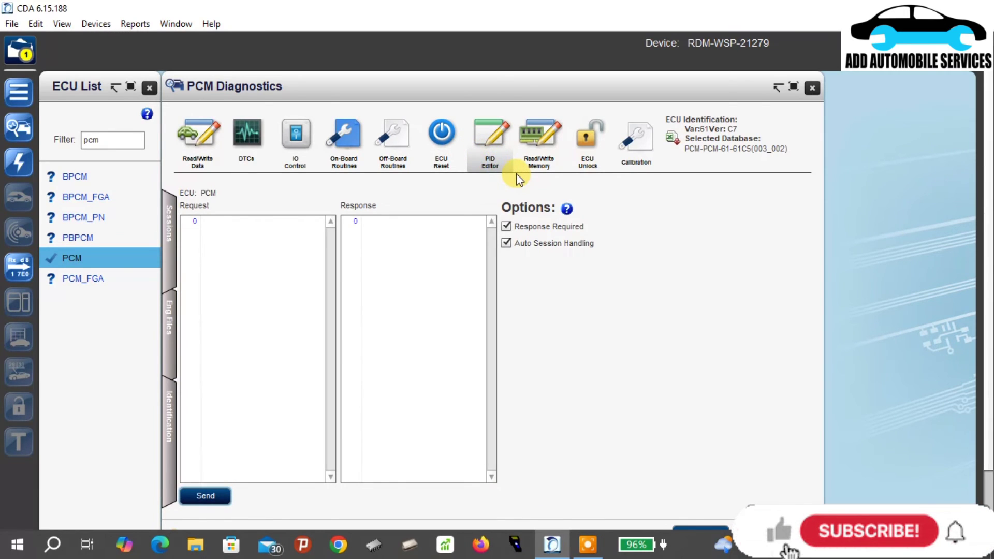
click(541, 143)
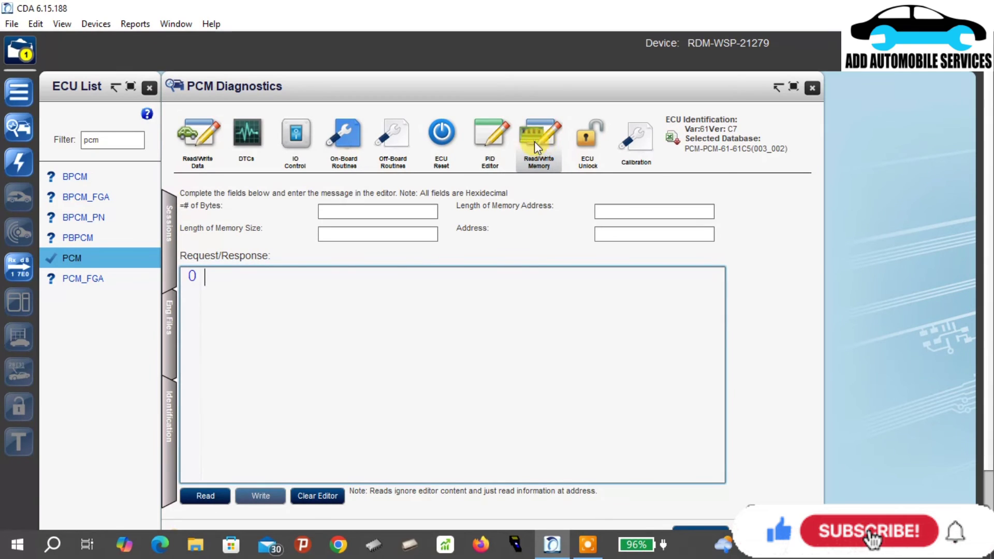
click(489, 131)
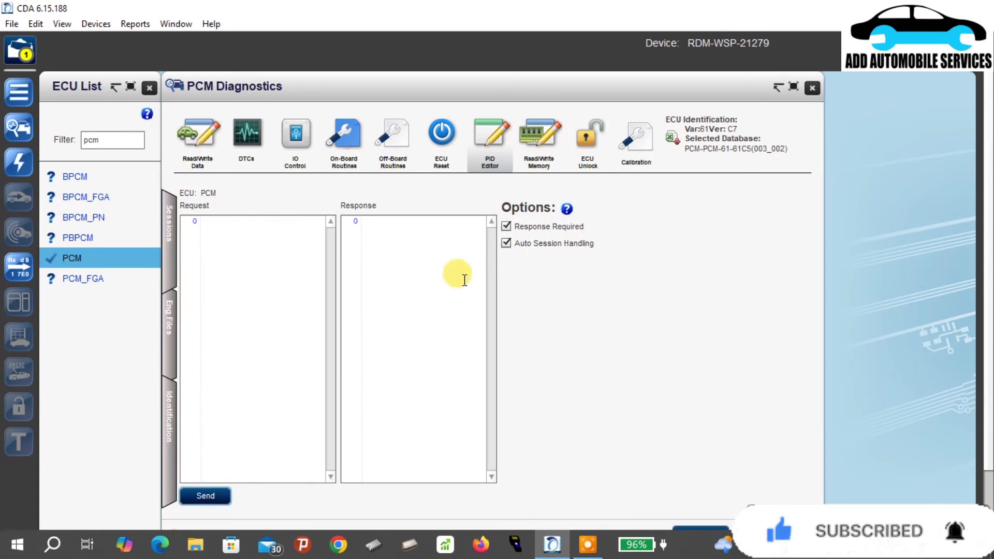
click(537, 148)
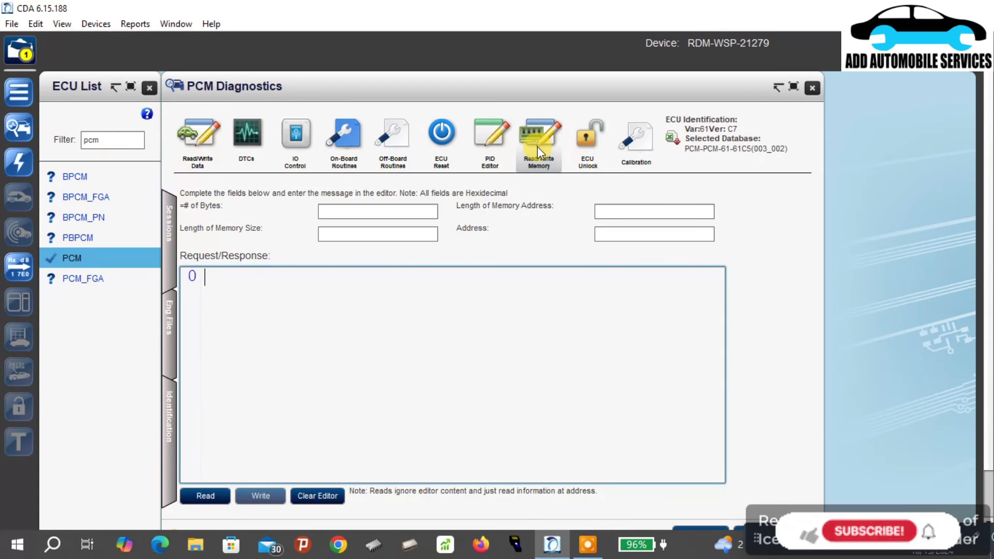
click(597, 133)
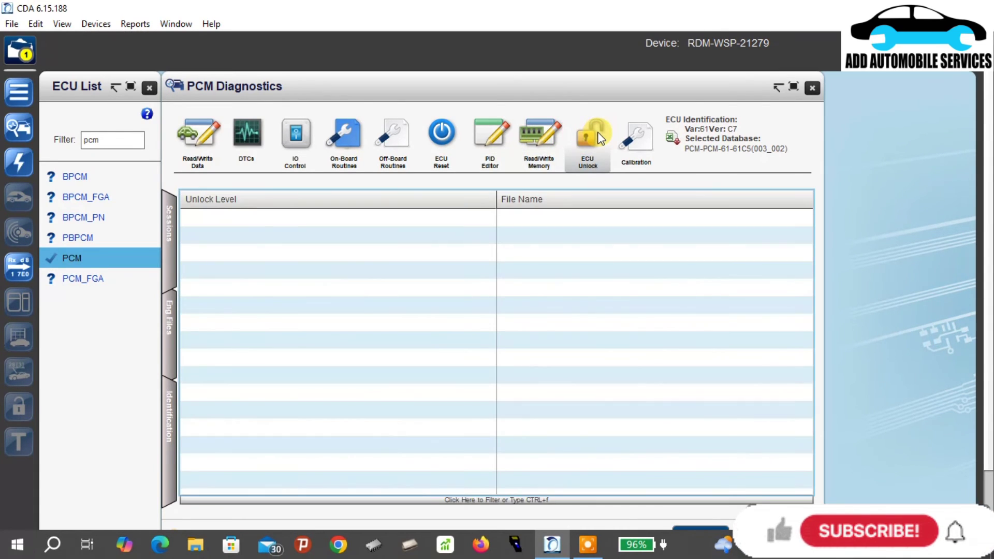
click(637, 133)
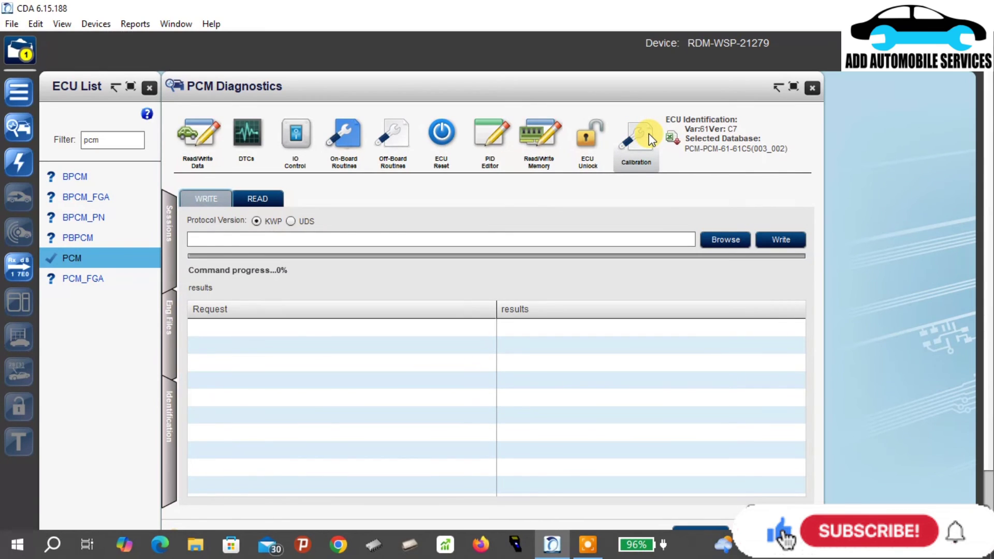
Examine the PCM's list of readable and writable data services and return to its first entries
click(211, 157)
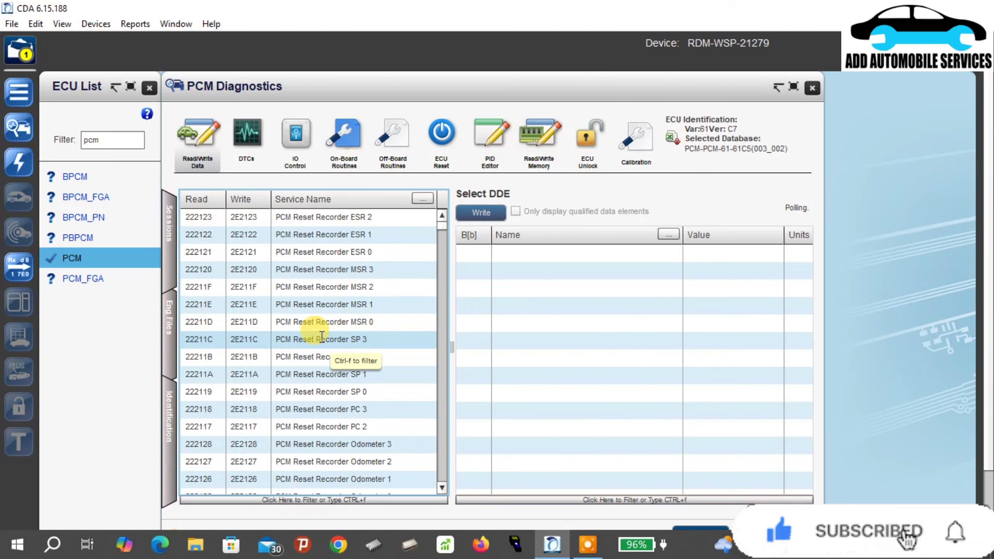
drag(444, 231, 437, 464)
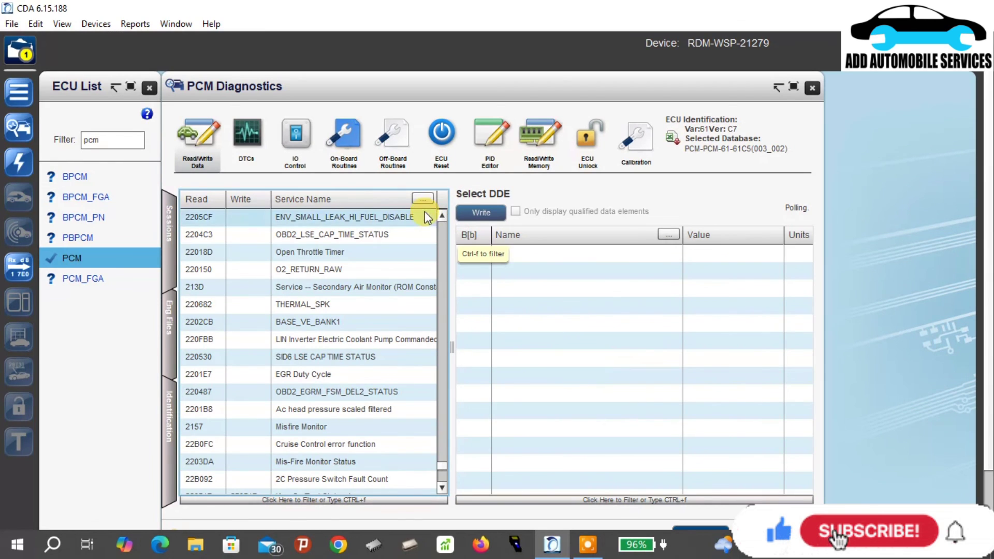
click(445, 481)
click(445, 485)
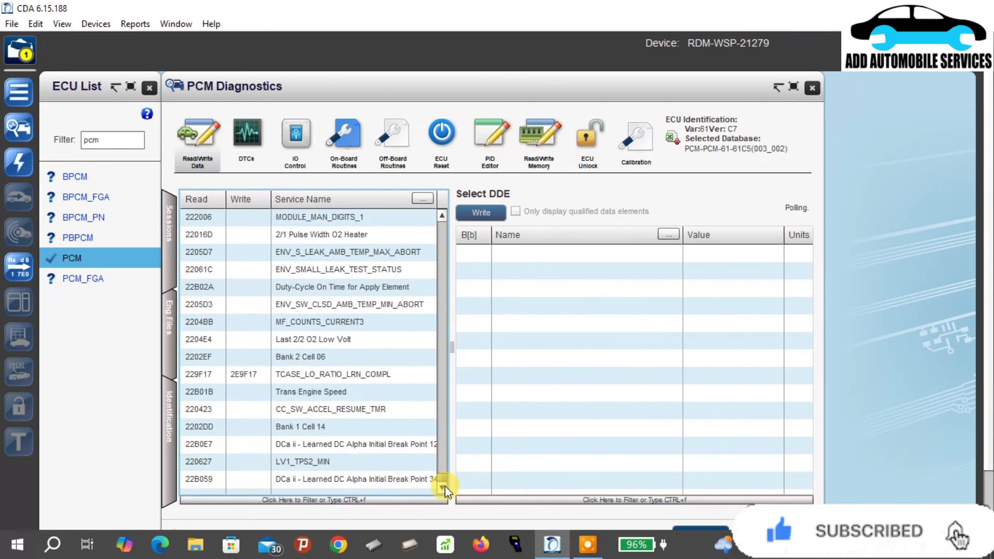
click(445, 476)
click(443, 465)
click(442, 451)
click(441, 442)
click(441, 441)
click(442, 438)
click(442, 438)
click(441, 433)
drag(441, 431, 434, 185)
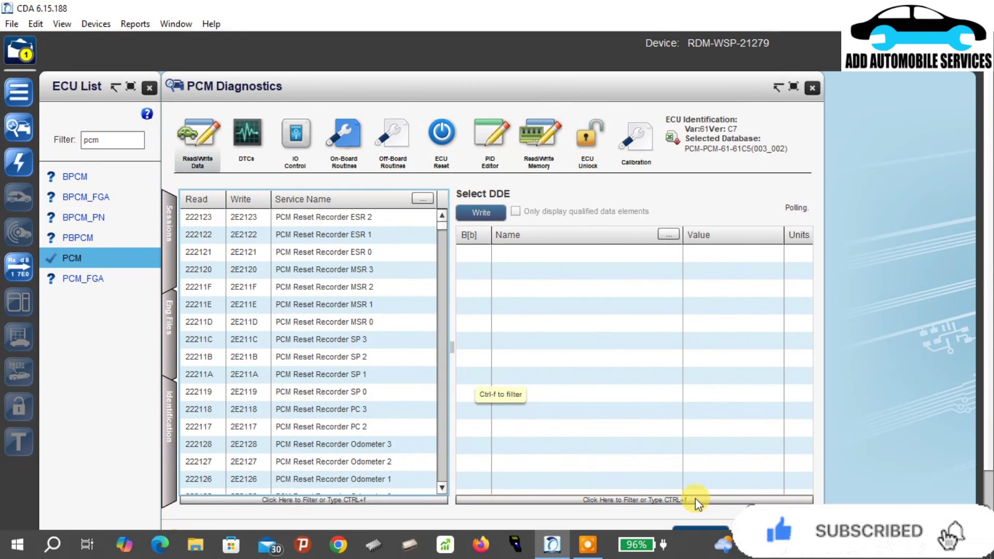